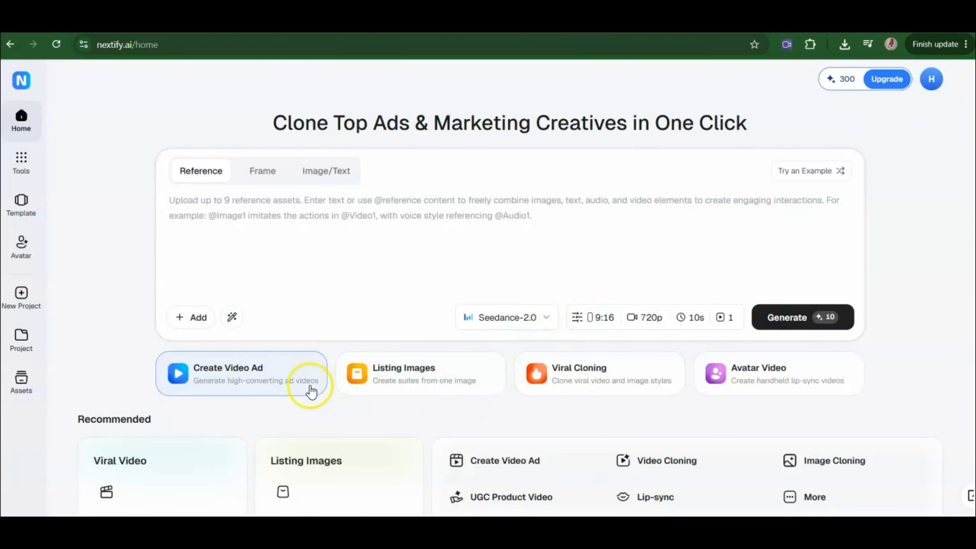
Switch to the Listing Images mode and look through the recommended one-click styles on the home page.
{"action": "left_click", "coordinate": [414, 373]}
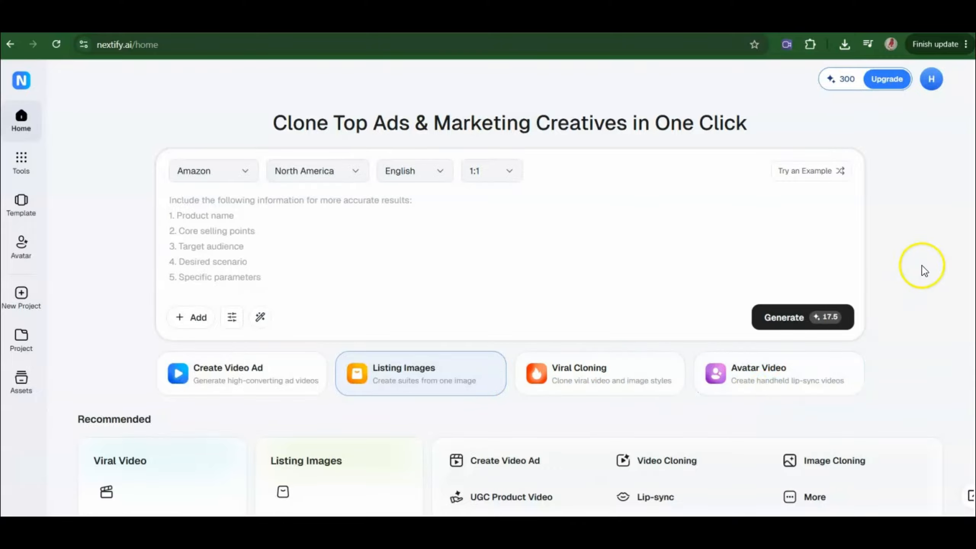
{"action": "scroll", "coordinate": [947, 240], "scroll_direction": "down", "scroll_amount": 5}
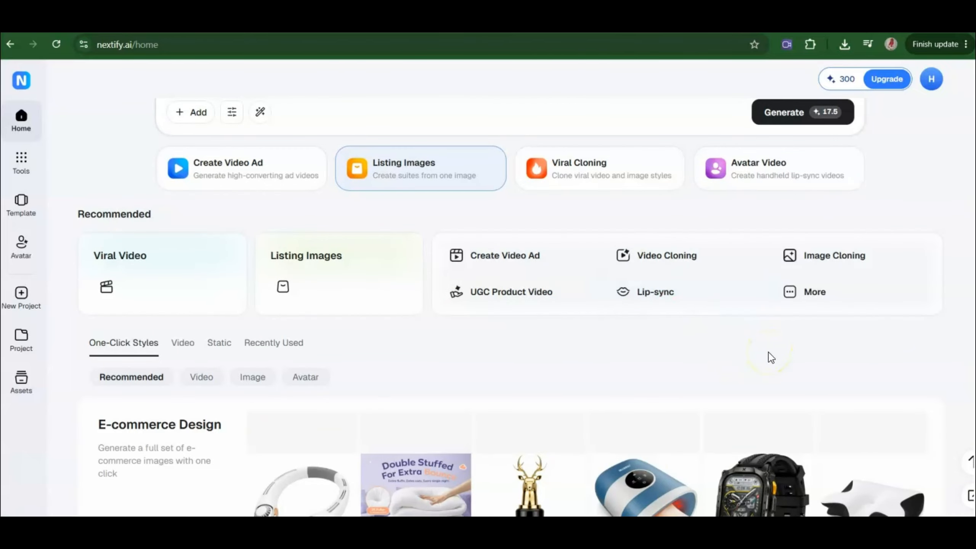
{"action": "scroll", "coordinate": [926, 347], "scroll_direction": "down", "scroll_amount": 8}
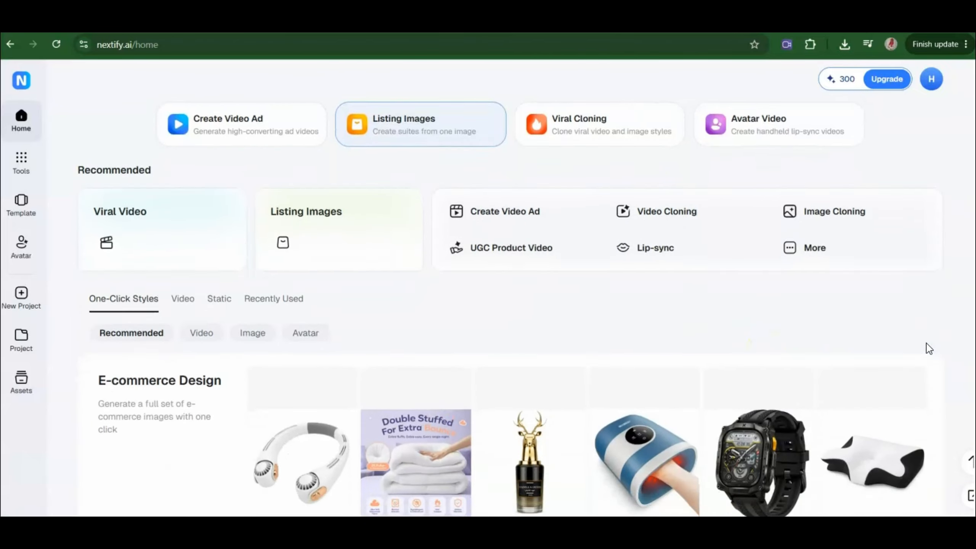
{"action": "scroll", "coordinate": [513, 322], "scroll_direction": "down", "scroll_amount": 10}
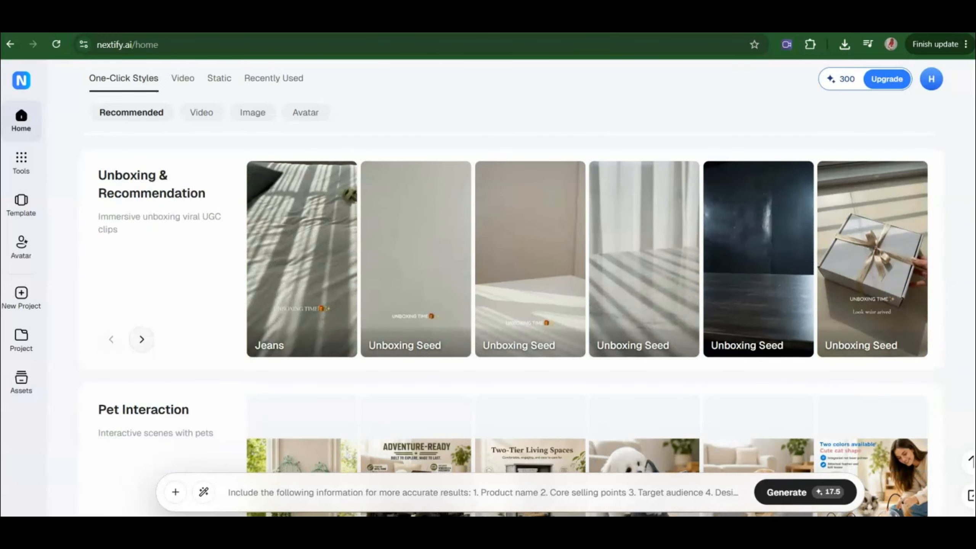
{"action": "scroll", "coordinate": [513, 322], "scroll_direction": "down", "scroll_amount": 5}
{"action": "scroll", "coordinate": [513, 322], "scroll_direction": "up", "scroll_amount": 1}
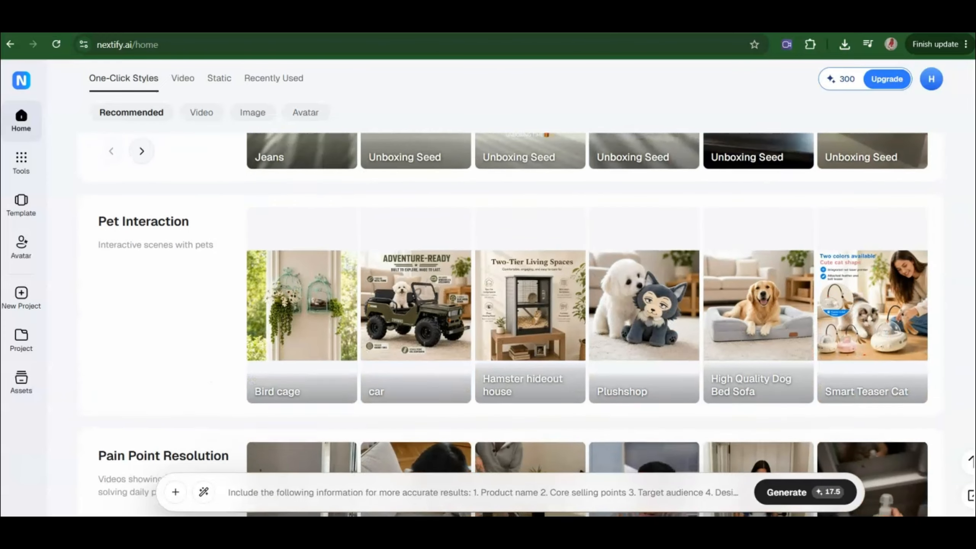
{"action": "scroll", "coordinate": [769, 316], "scroll_direction": "up", "scroll_amount": 15}
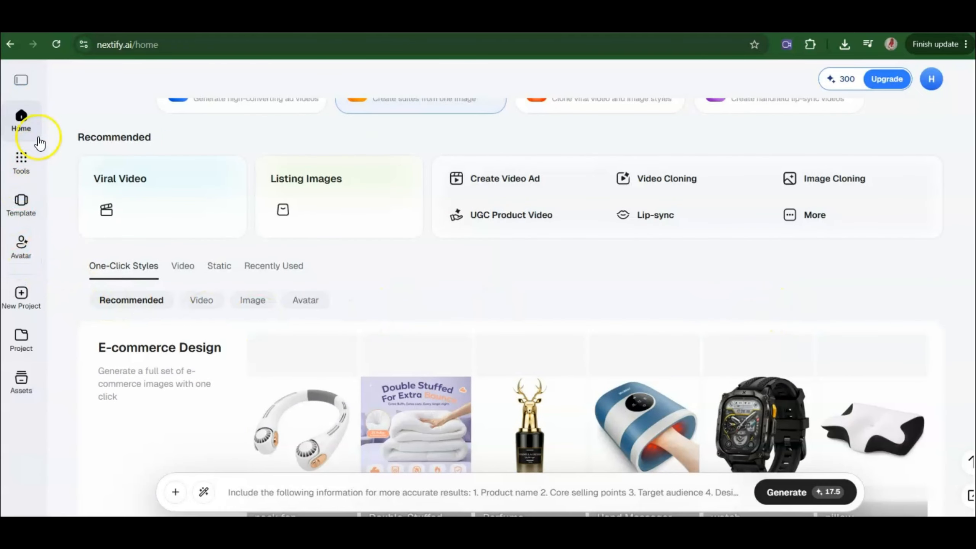
Browse the video templates in the template library.
{"action": "left_click", "coordinate": [25, 213]}
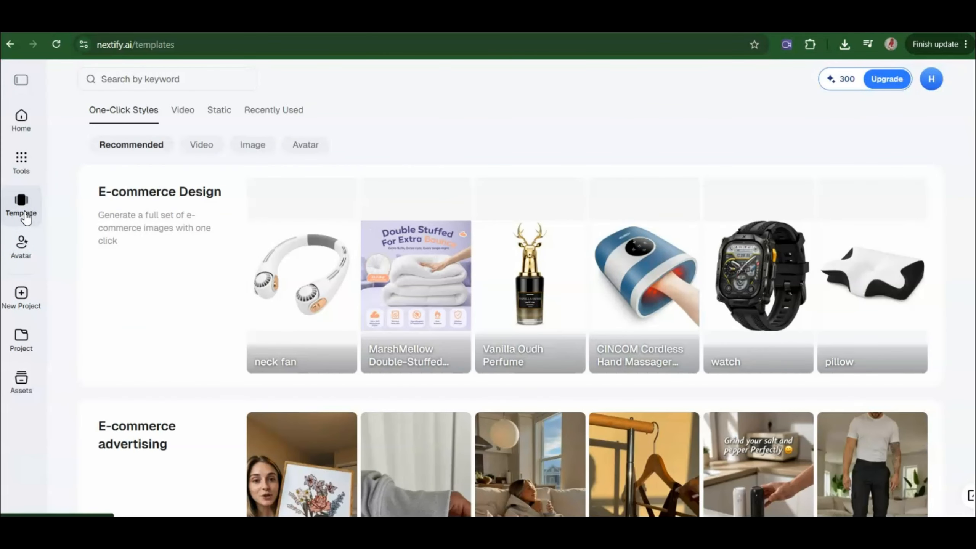
{"action": "left_click", "coordinate": [180, 111]}
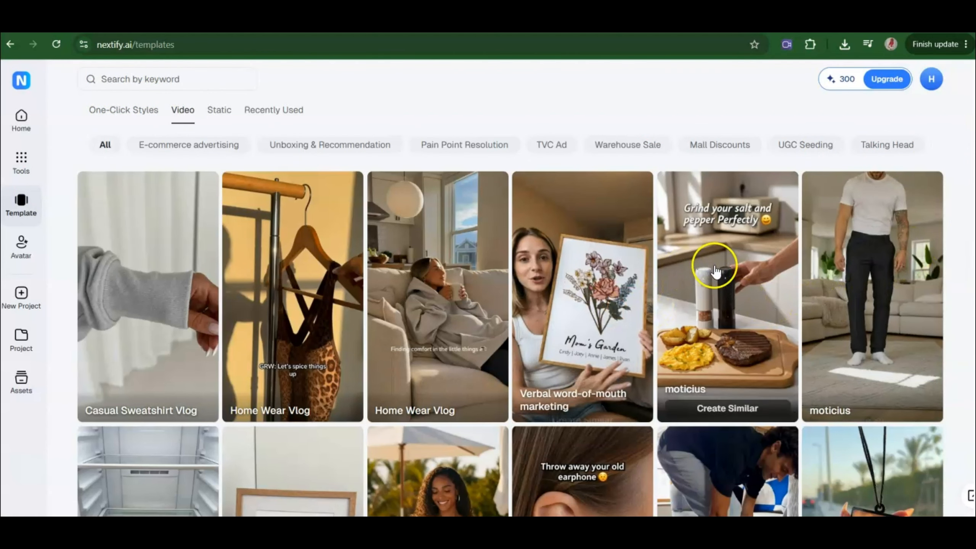
{"action": "mouse_move", "coordinate": [867, 314]}
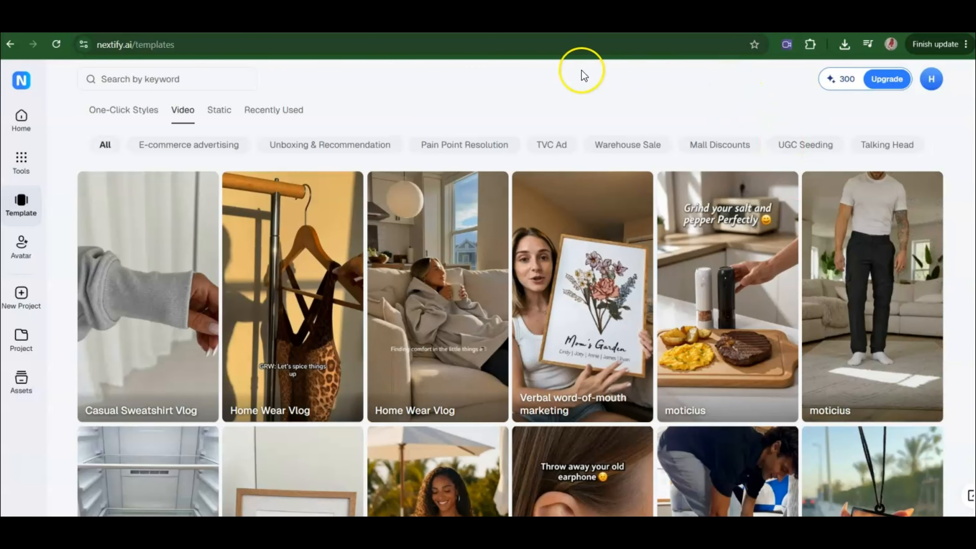
Return to the home page and choose the Create Video Ad mode.
{"action": "left_click", "coordinate": [18, 126]}
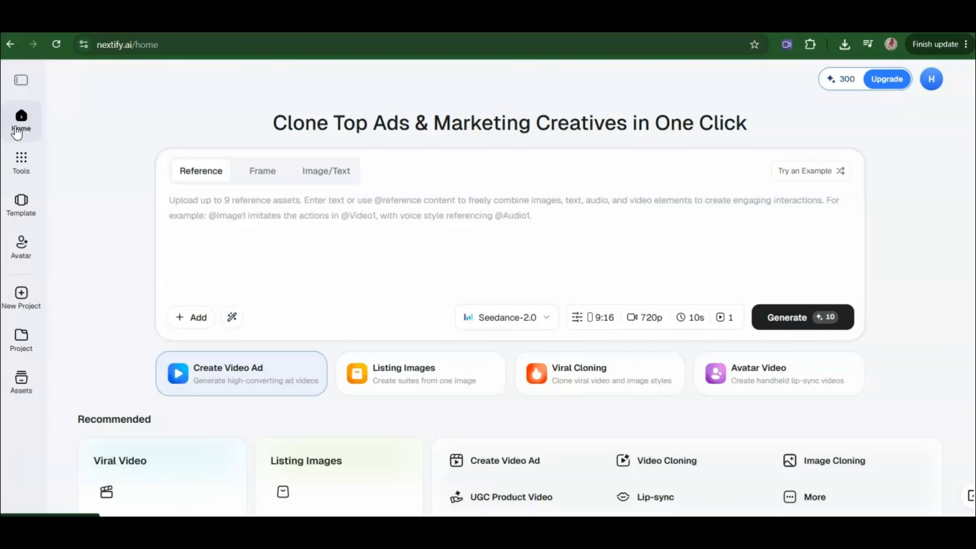
{"action": "left_click", "coordinate": [235, 378]}
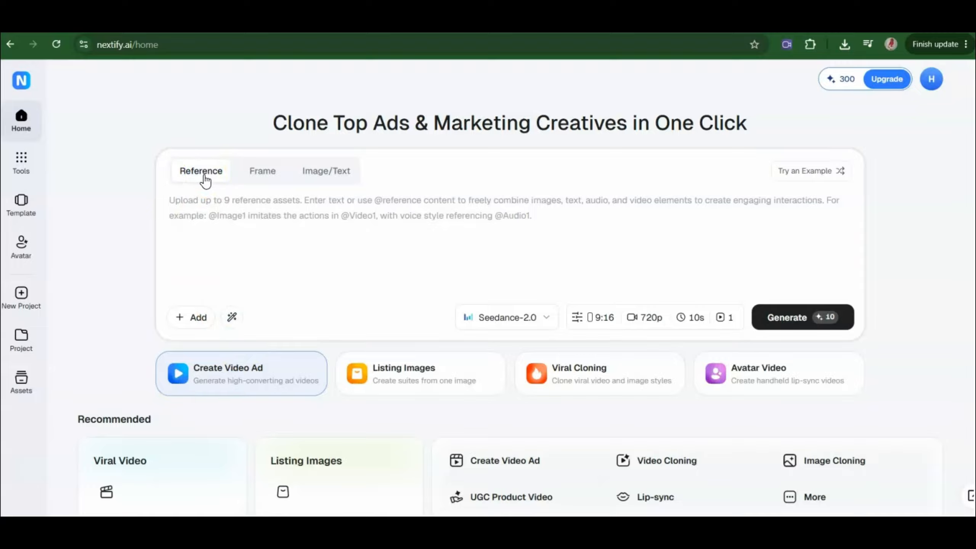
Upload the "nivea sample" image from Downloads as the start frame in Frame mode.
{"action": "left_click", "coordinate": [265, 175]}
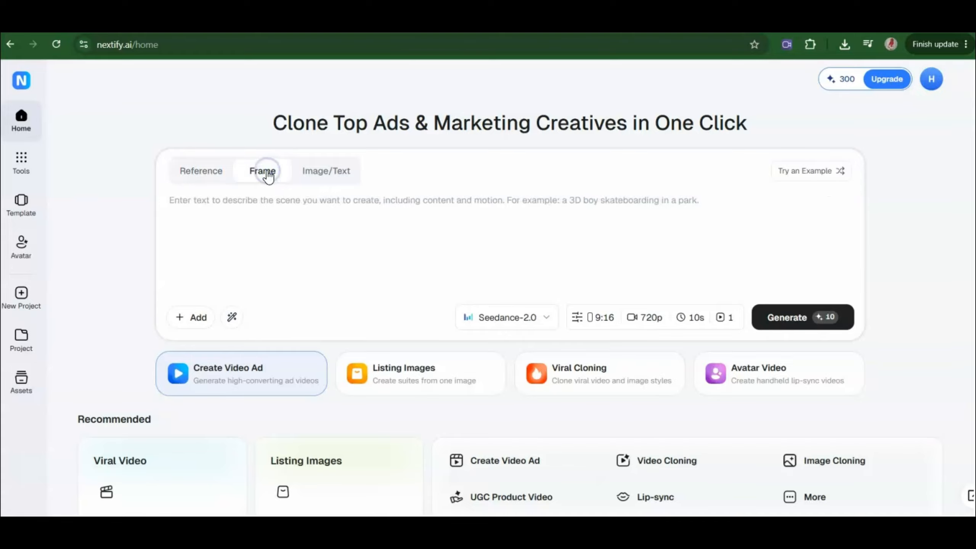
{"action": "left_click", "coordinate": [192, 317]}
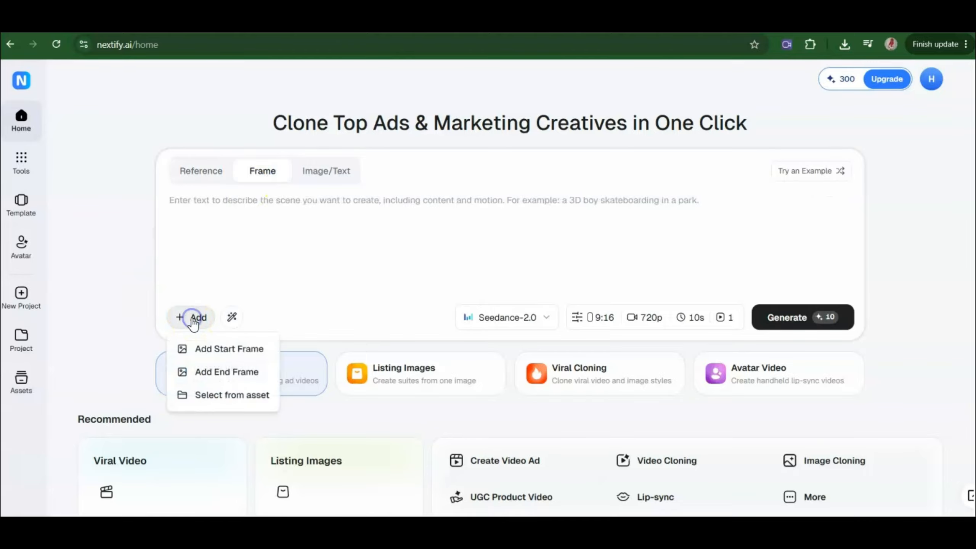
{"action": "left_click", "coordinate": [232, 353]}
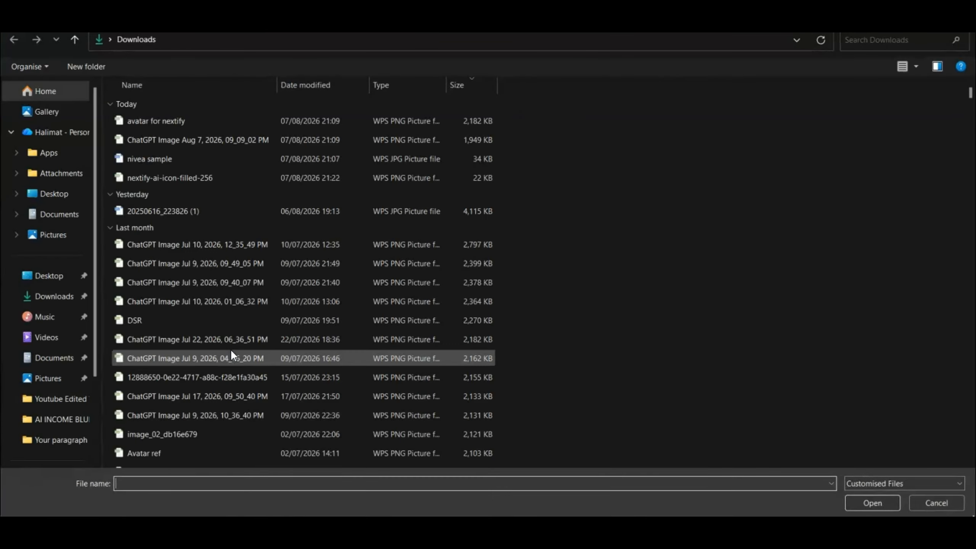
{"action": "left_click", "coordinate": [190, 159]}
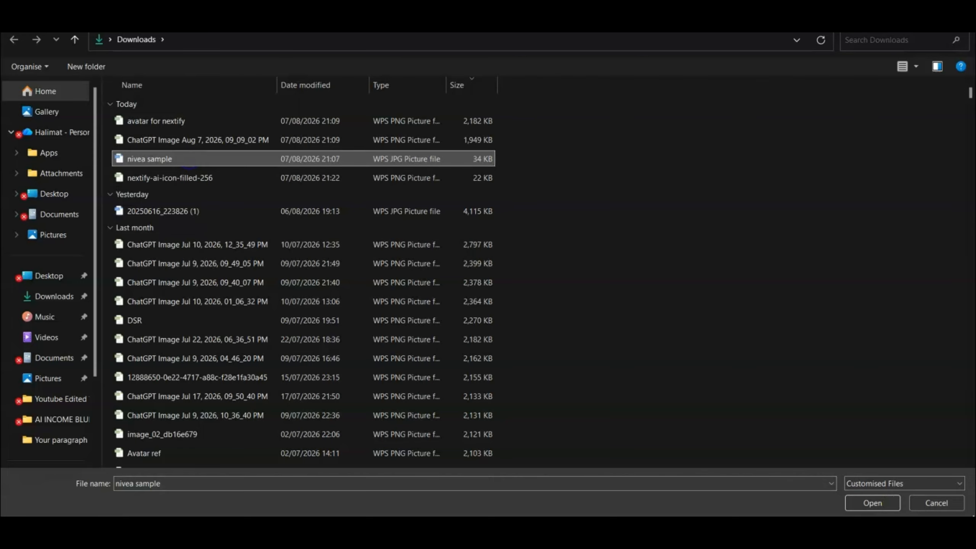
{"action": "left_click", "coordinate": [871, 504]}
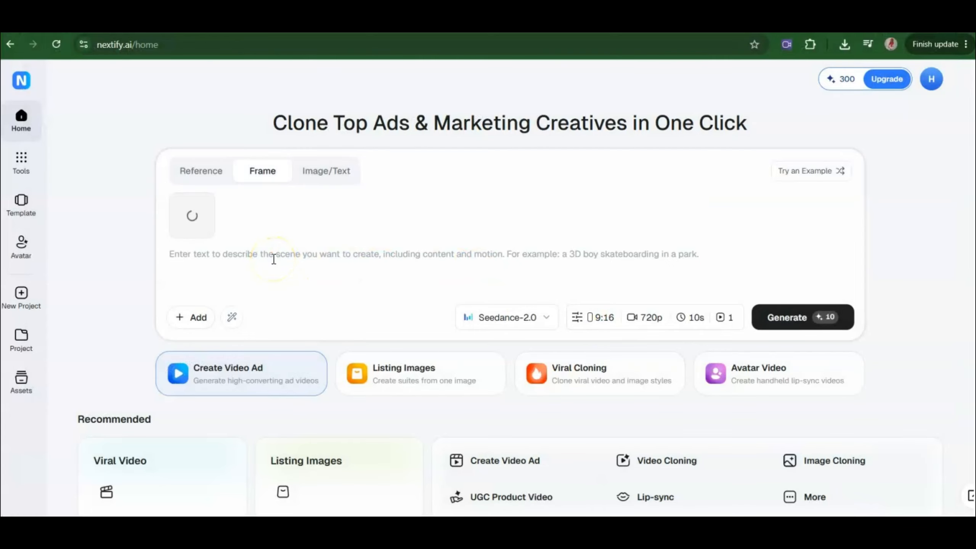
Switch to Reference mode and upload the "nivea sample" image from Downloads as a reference asset.
{"action": "left_click", "coordinate": [207, 170]}
{"action": "left_click", "coordinate": [198, 318]}
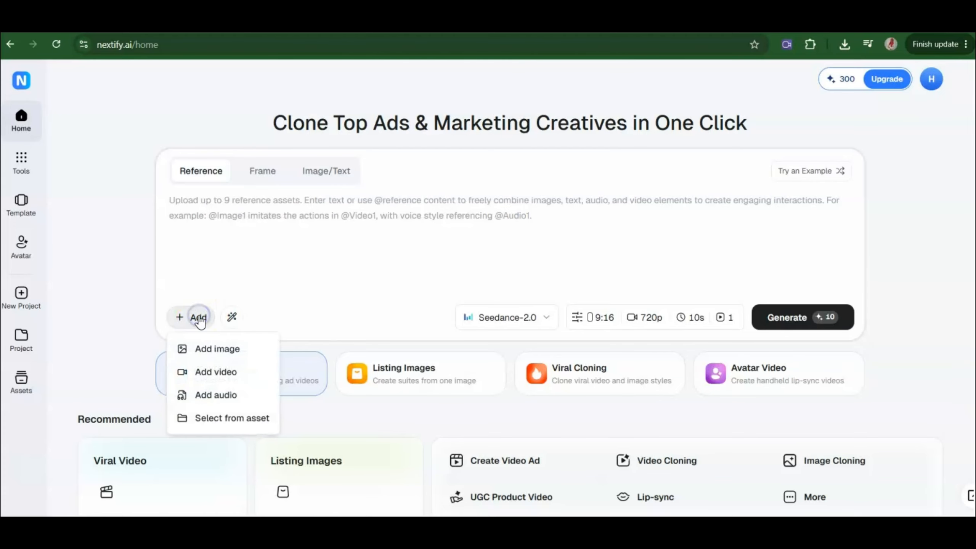
{"action": "left_click", "coordinate": [232, 350]}
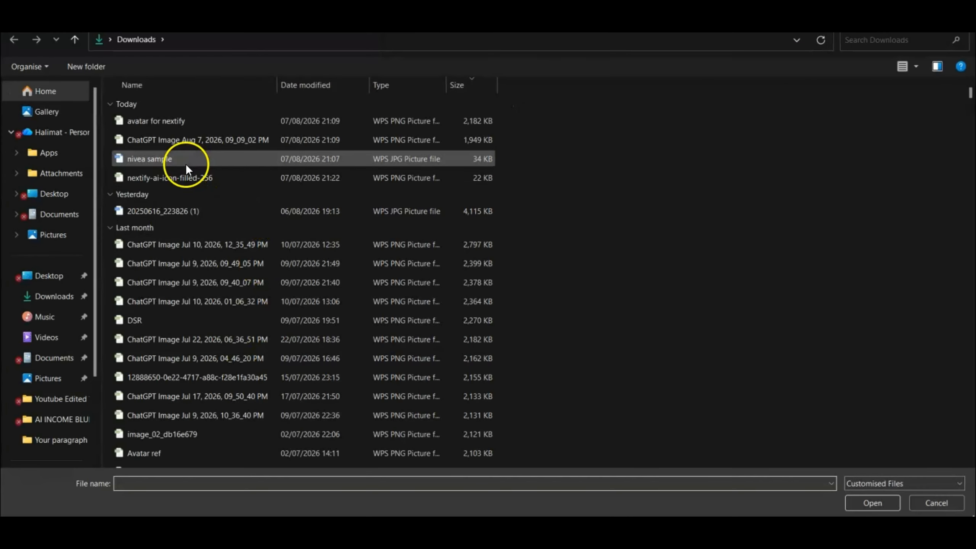
{"action": "left_click", "coordinate": [186, 163]}
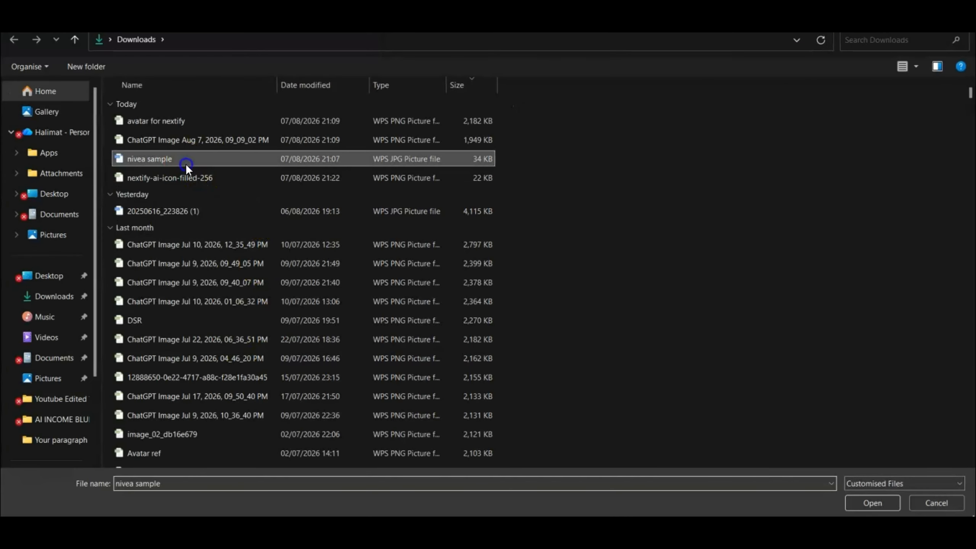
{"action": "left_click", "coordinate": [873, 503]}
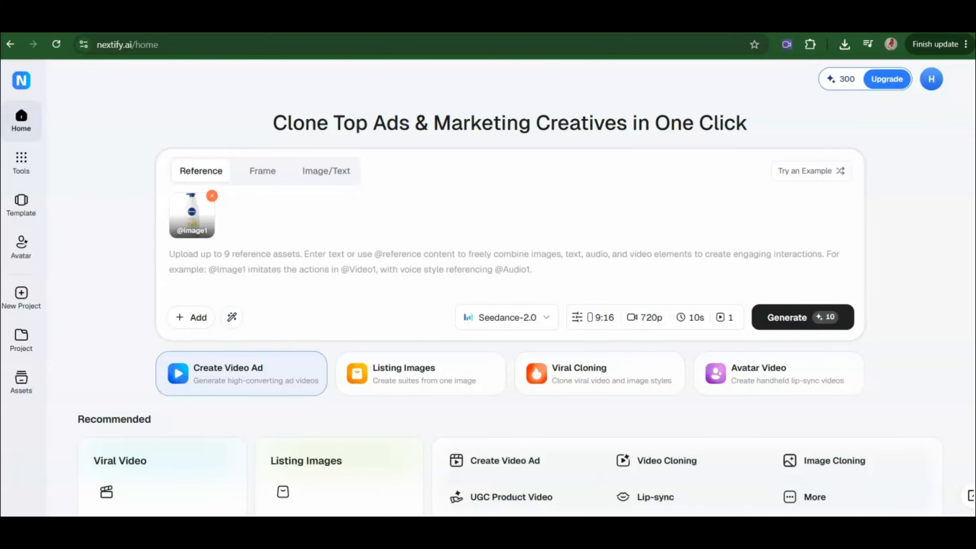
Paste the scene-by-scene NIVEA ad script, beginning with "Scene 1 (0–3 sec)", into the prompt and read through it.
{"action": "left_click", "coordinate": [320, 258]}
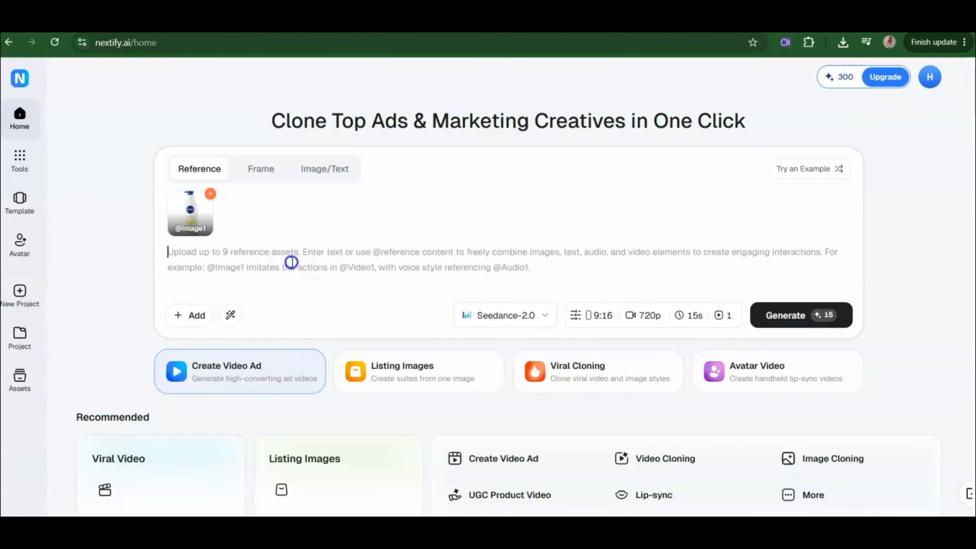
{"action": "key", "text": "ctrl+v"}
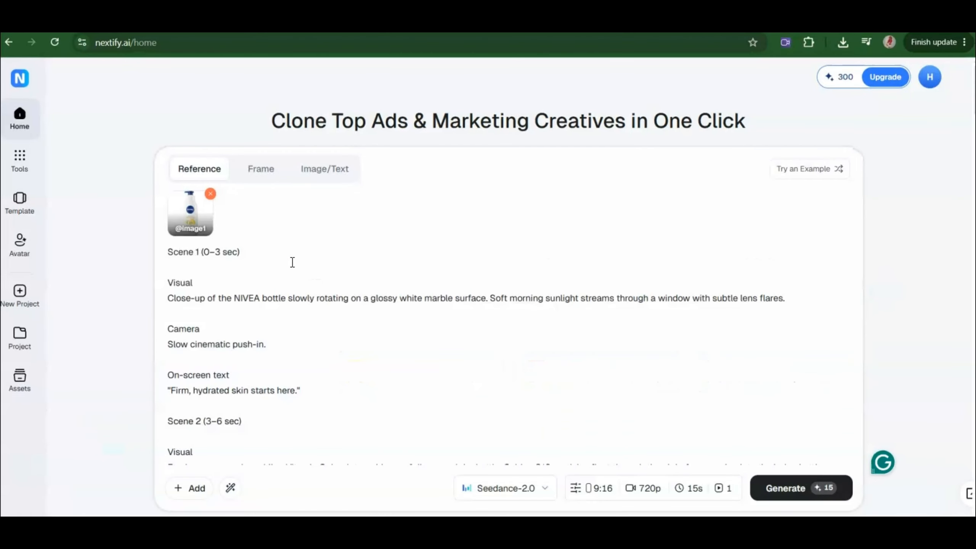
{"action": "left_click", "coordinate": [223, 308]}
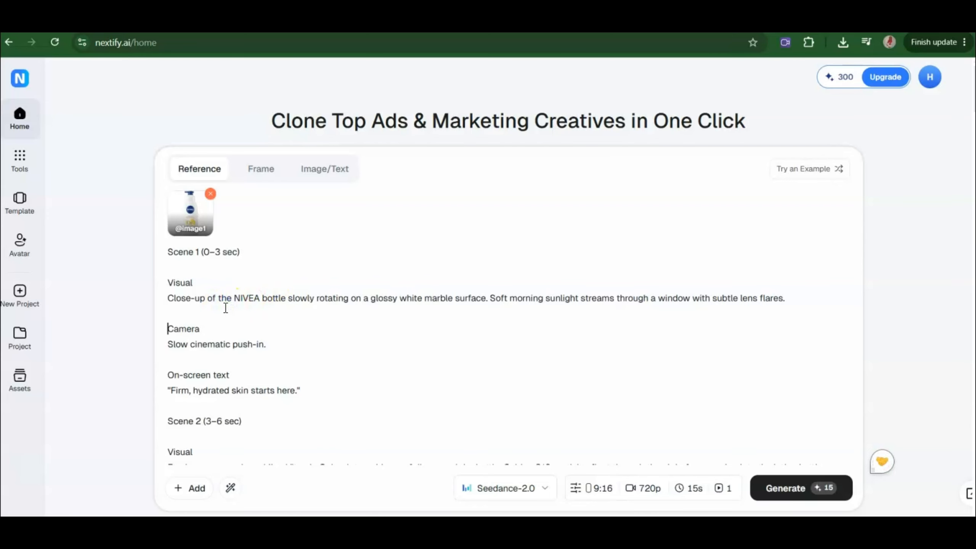
{"action": "key", "text": "Down"}
{"action": "key", "text": "Down"}
{"action": "key", "text": "Down"}
{"action": "key", "text": "Down"}
{"action": "key", "text": "Down"}
{"action": "left_click", "coordinate": [400, 406]}
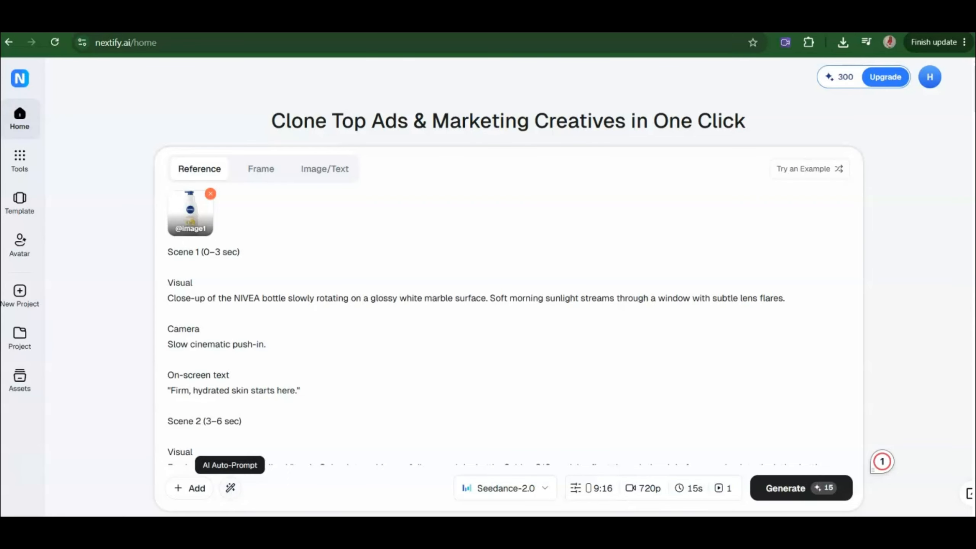
Generate one 15-second video ad with the Seedance-2.0 model at 9:16 aspect ratio and 720p quality.
{"action": "left_click", "coordinate": [514, 493]}
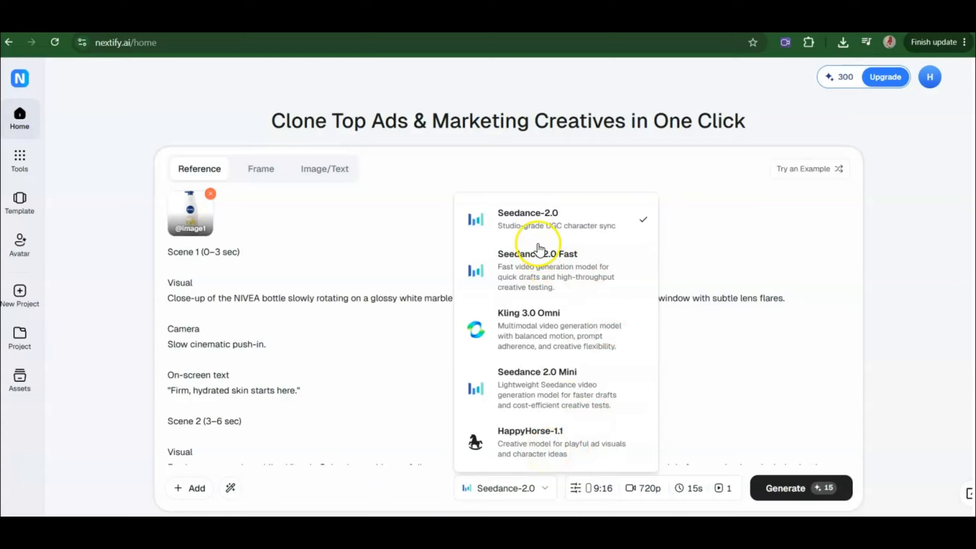
{"action": "left_click", "coordinate": [550, 216]}
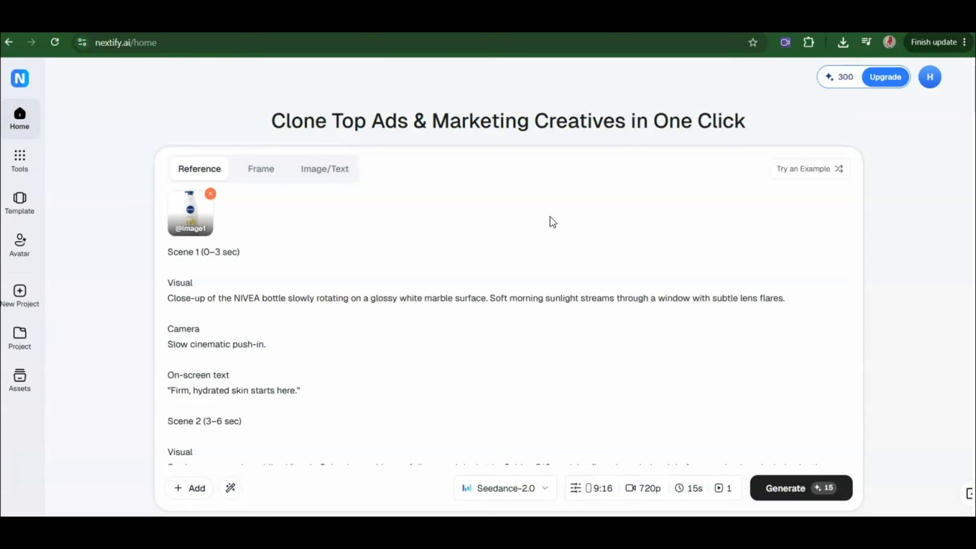
{"action": "left_click", "coordinate": [600, 492]}
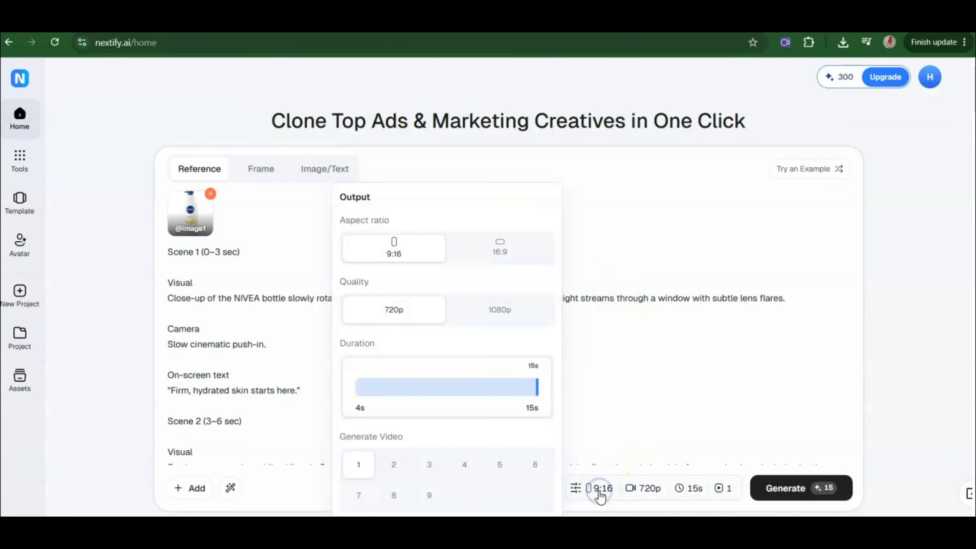
{"action": "left_click", "coordinate": [536, 394]}
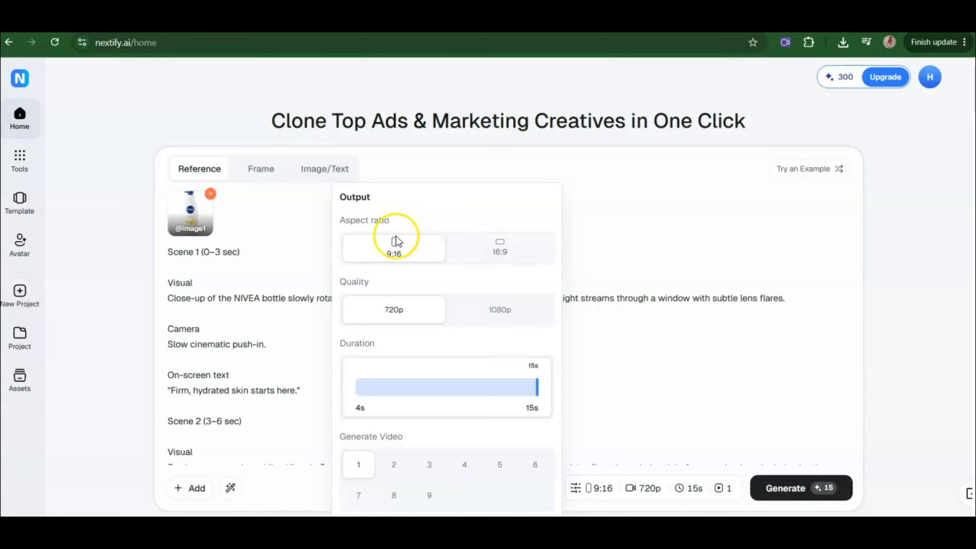
{"action": "left_click", "coordinate": [692, 331]}
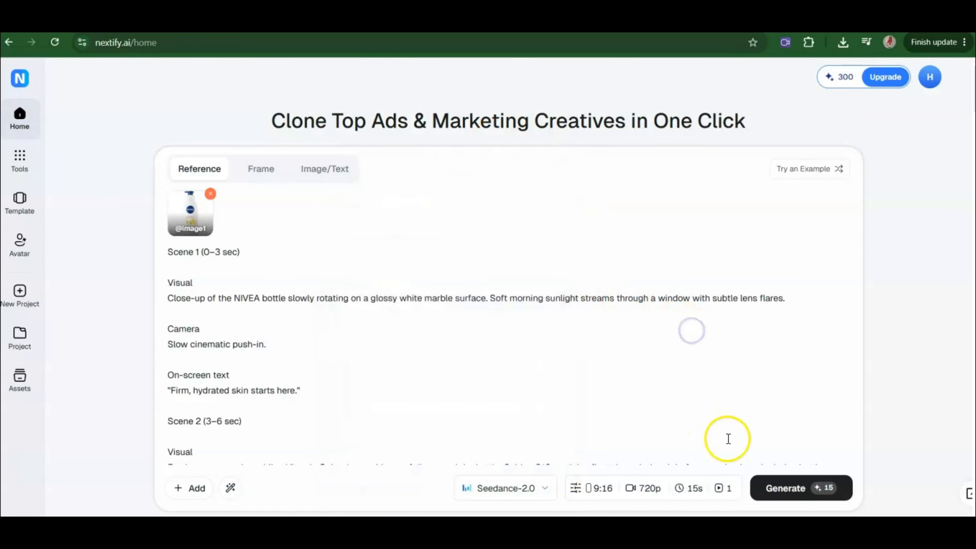
{"action": "left_click", "coordinate": [813, 495]}
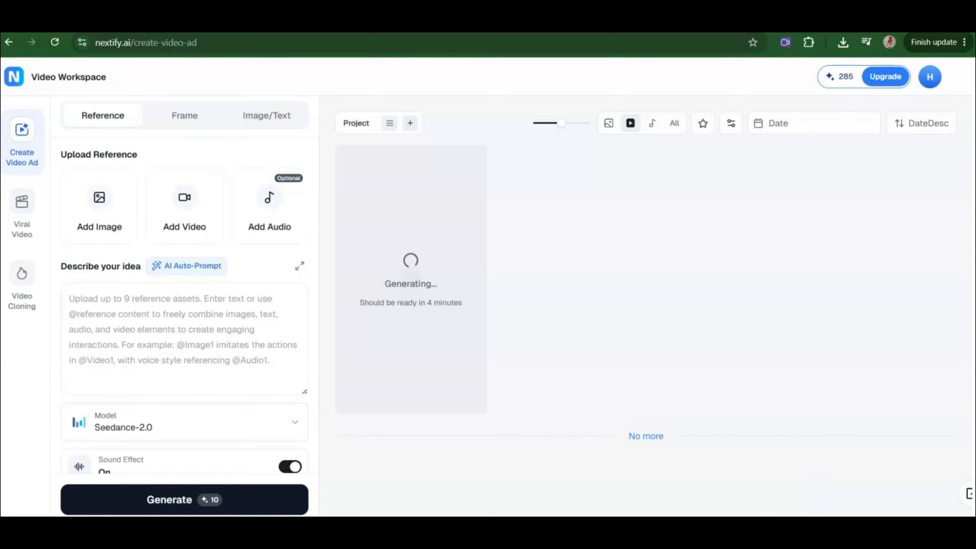
{"action": "left_click", "coordinate": [127, 497]}
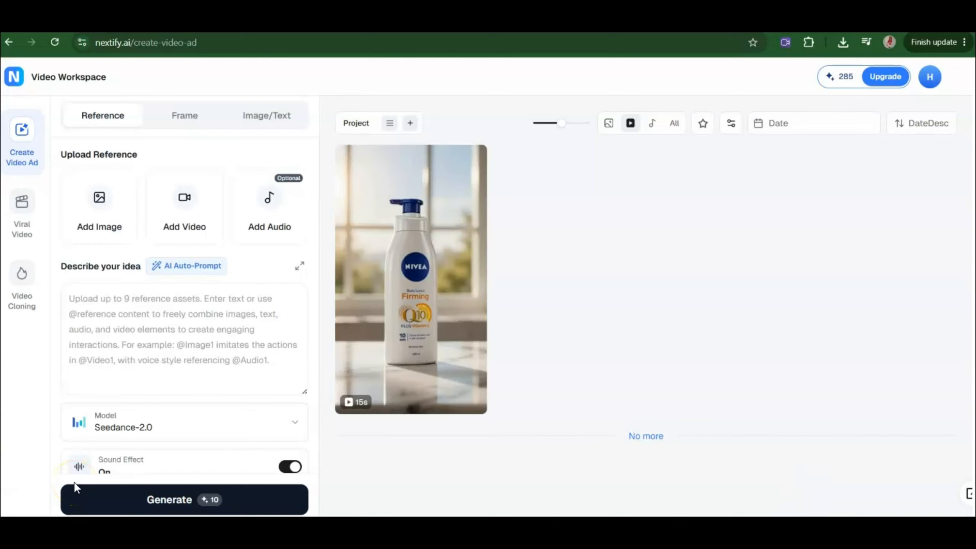
Watch the generated NIVEA bottle video in its details view and download it.
{"action": "mouse_move", "coordinate": [438, 386]}
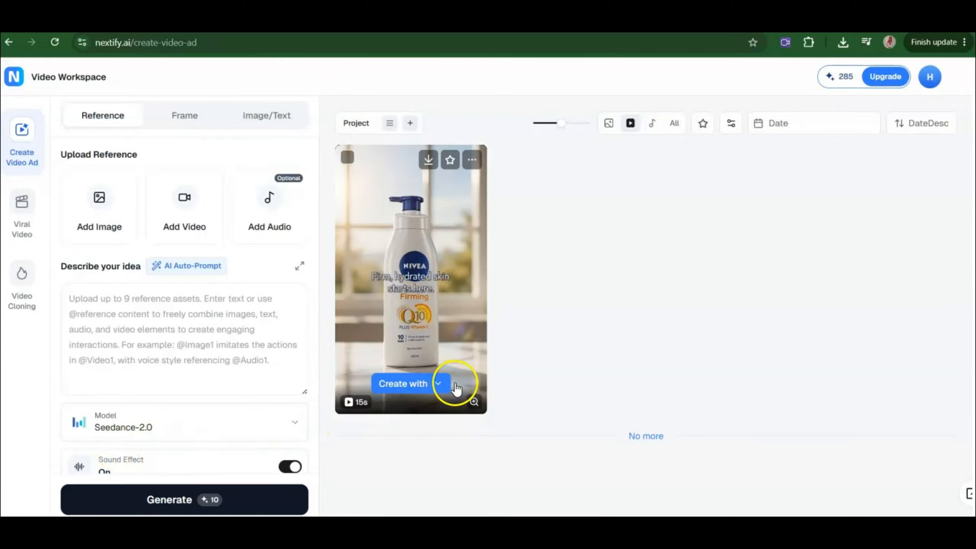
{"action": "left_click", "coordinate": [450, 319]}
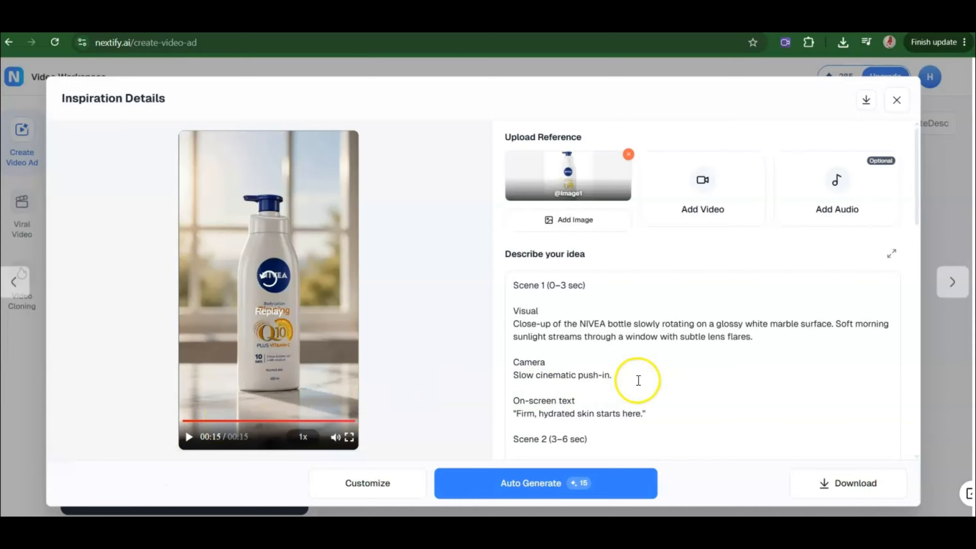
{"action": "left_click", "coordinate": [817, 484]}
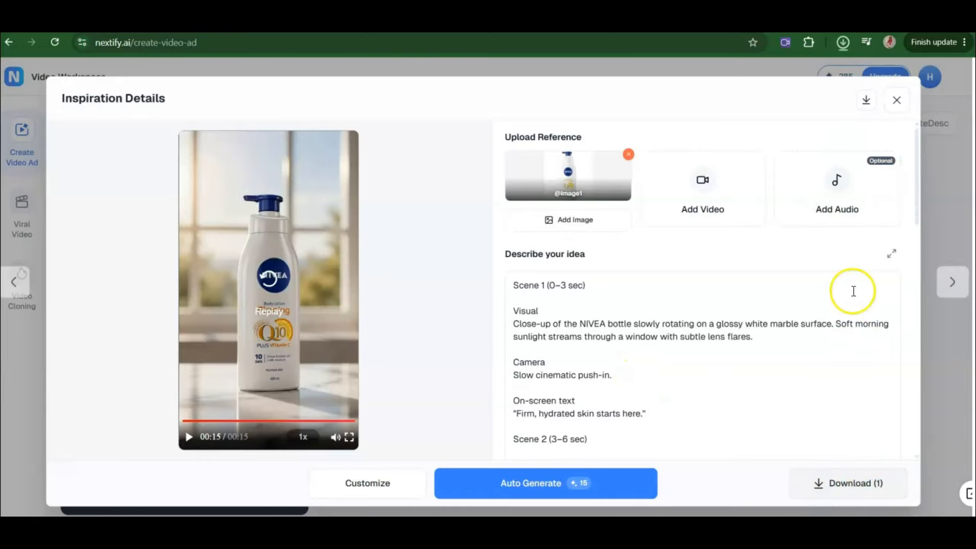
{"action": "left_click", "coordinate": [896, 102]}
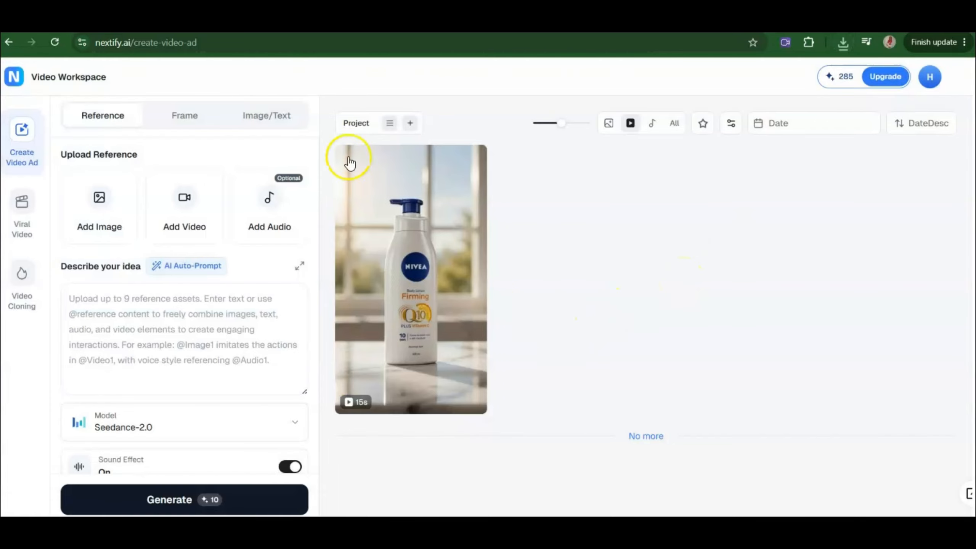
Return to the home page and open the UGC Product Video tool.
{"action": "left_click", "coordinate": [19, 79]}
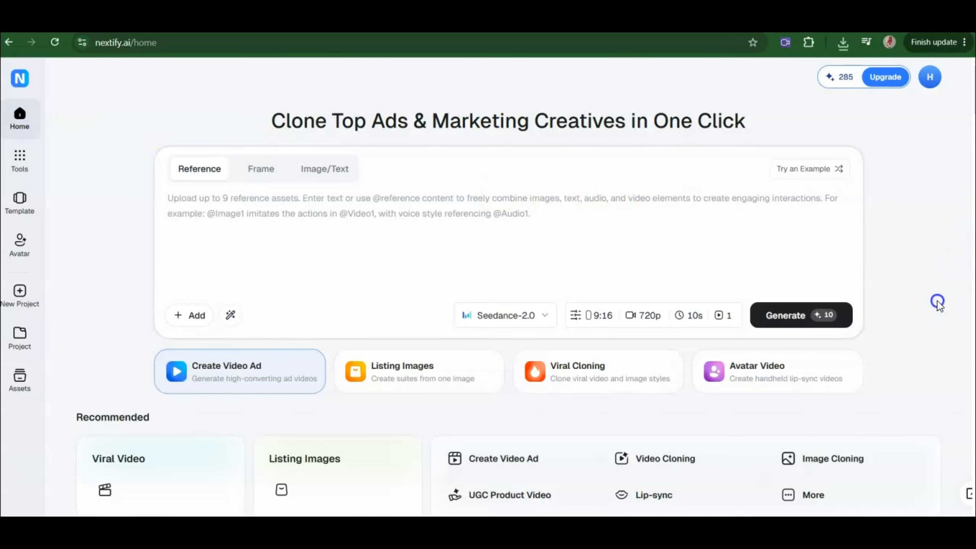
{"action": "scroll", "coordinate": [937, 302], "scroll_direction": "down", "scroll_amount": 3}
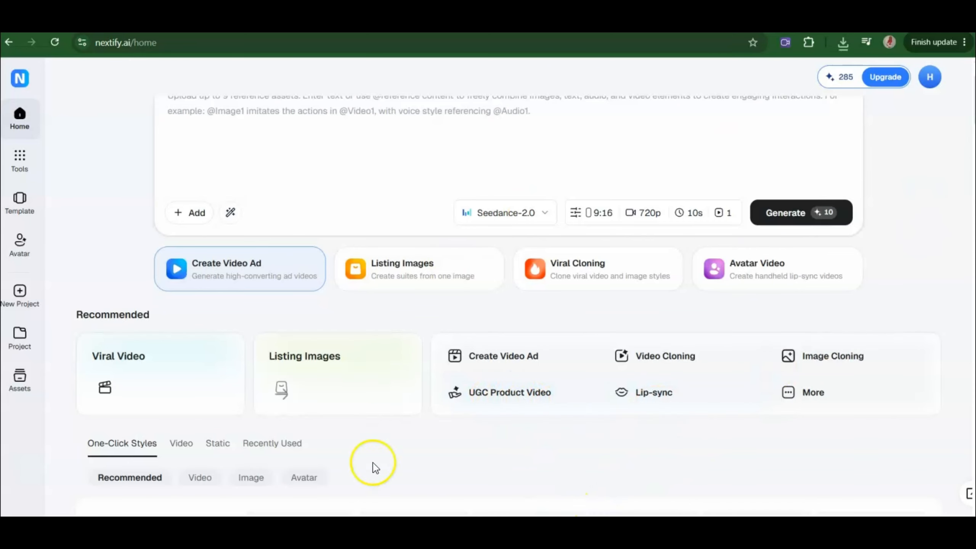
{"action": "left_click", "coordinate": [511, 397]}
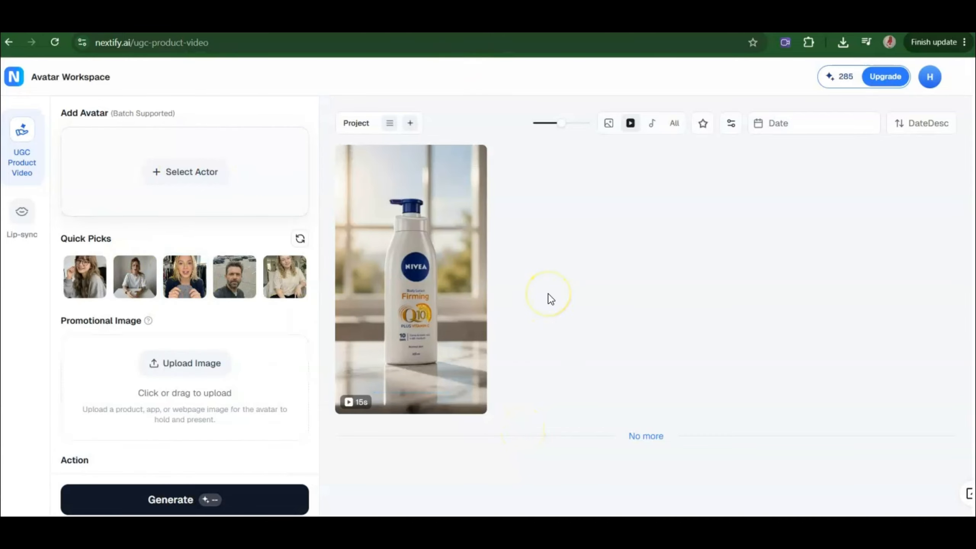
Open the Avatar Library to choose the video's actor, checking the My Avatar collection as well.
{"action": "left_click", "coordinate": [187, 170]}
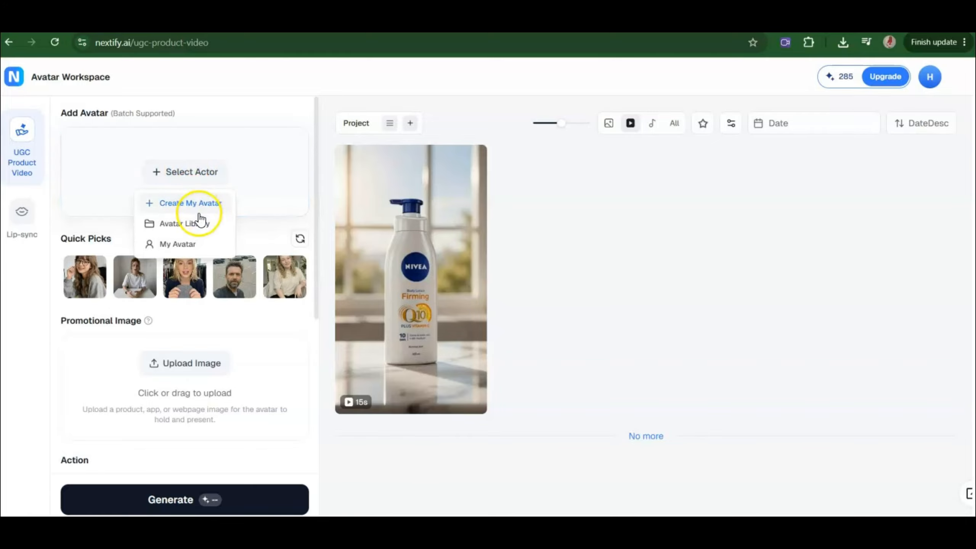
{"action": "left_click", "coordinate": [190, 222]}
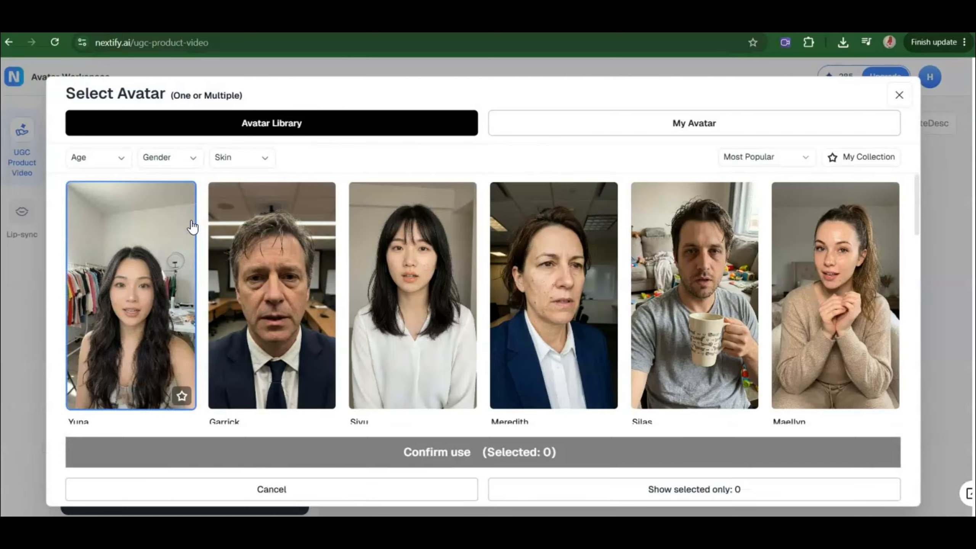
{"action": "left_click", "coordinate": [617, 133]}
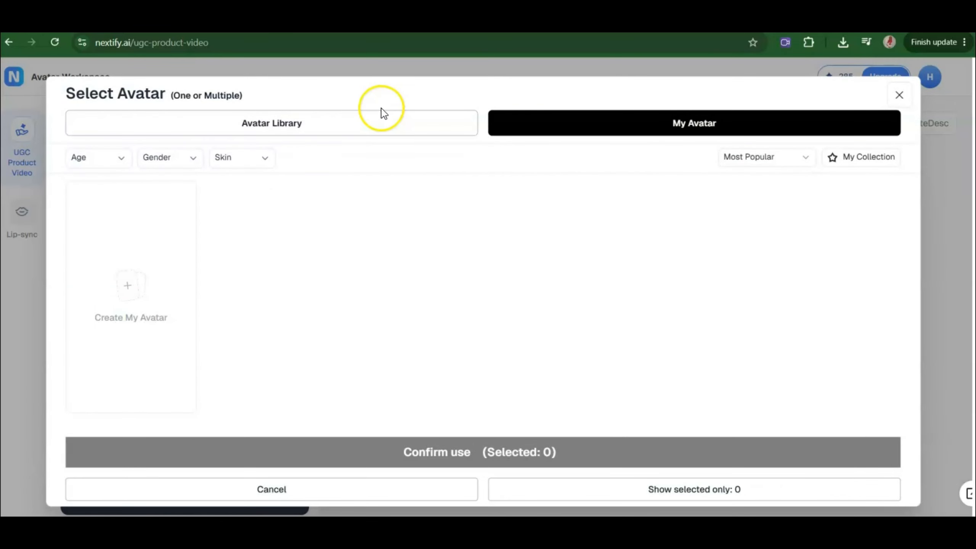
{"action": "left_click", "coordinate": [375, 119]}
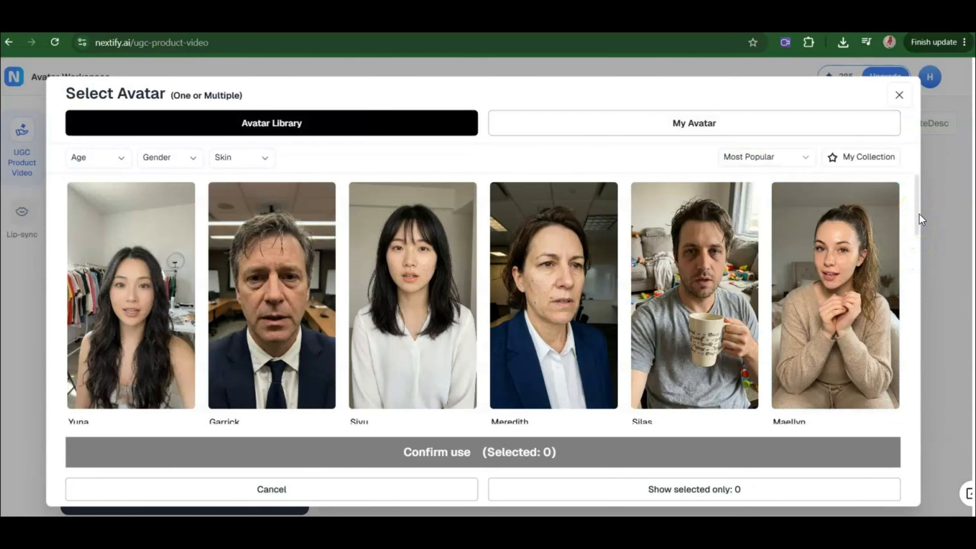
Browse the library avatars and add the woman with a ponytail and beige sweater as the actor.
{"action": "left_click_drag", "start_coordinate": [918, 213], "coordinate": [933, 422]}
{"action": "left_click_drag", "start_coordinate": [918, 333], "coordinate": [926, 435]}
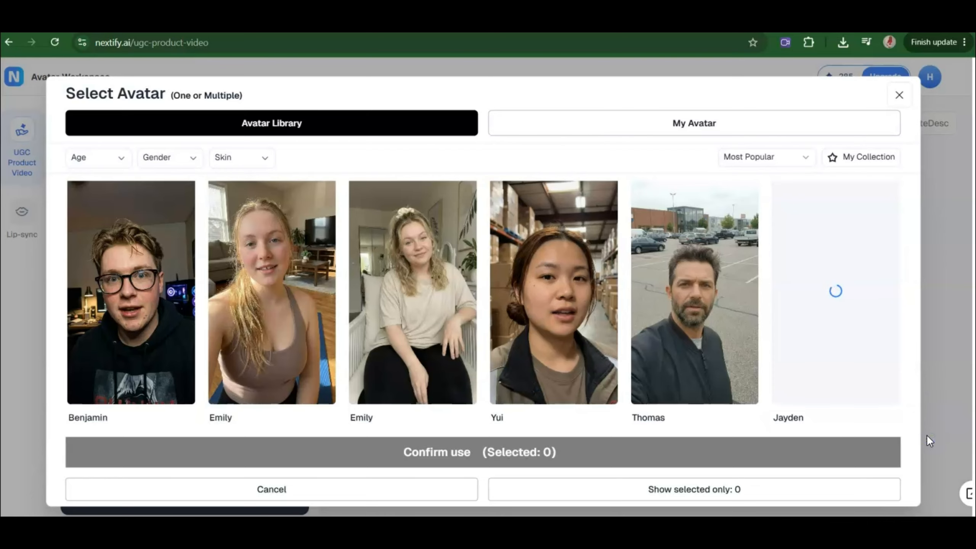
{"action": "left_click_drag", "start_coordinate": [916, 386], "coordinate": [935, 135]}
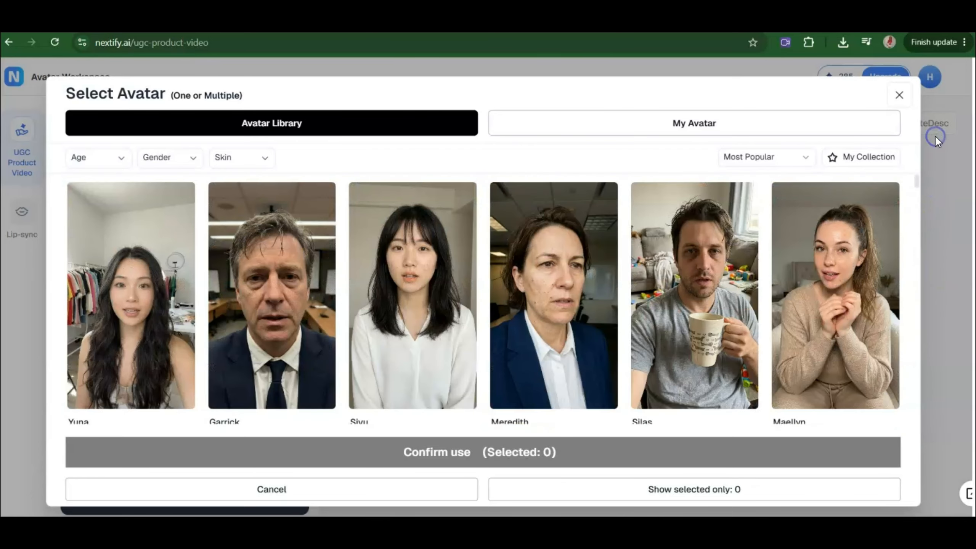
{"action": "left_click", "coordinate": [836, 326]}
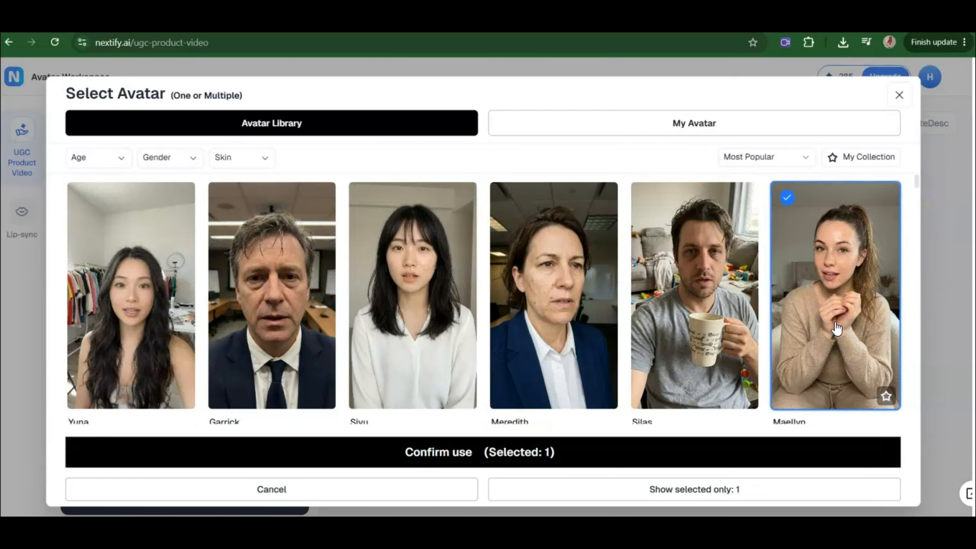
{"action": "left_click", "coordinate": [470, 448]}
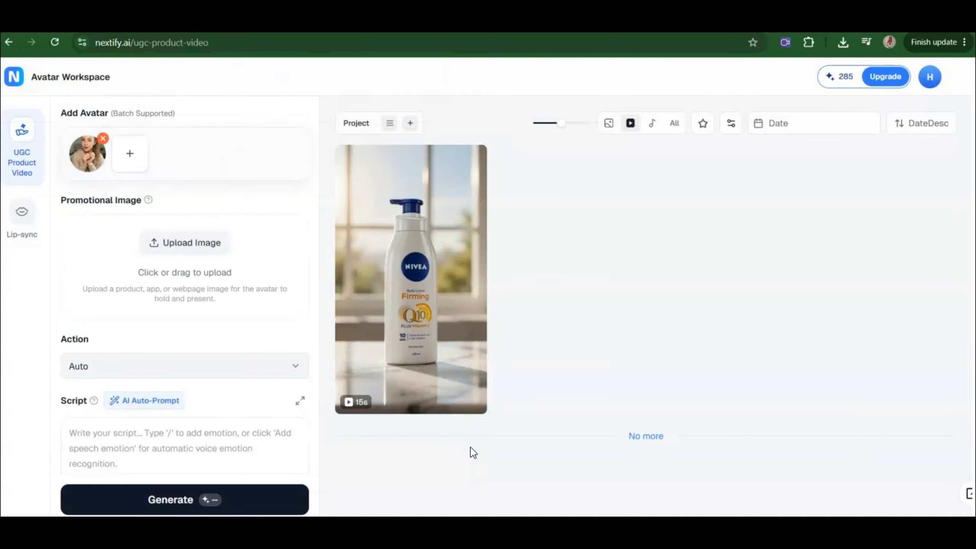
Add the NIVEA bottle image from the previously uploaded assets as the promotional image.
{"action": "left_click", "coordinate": [191, 246]}
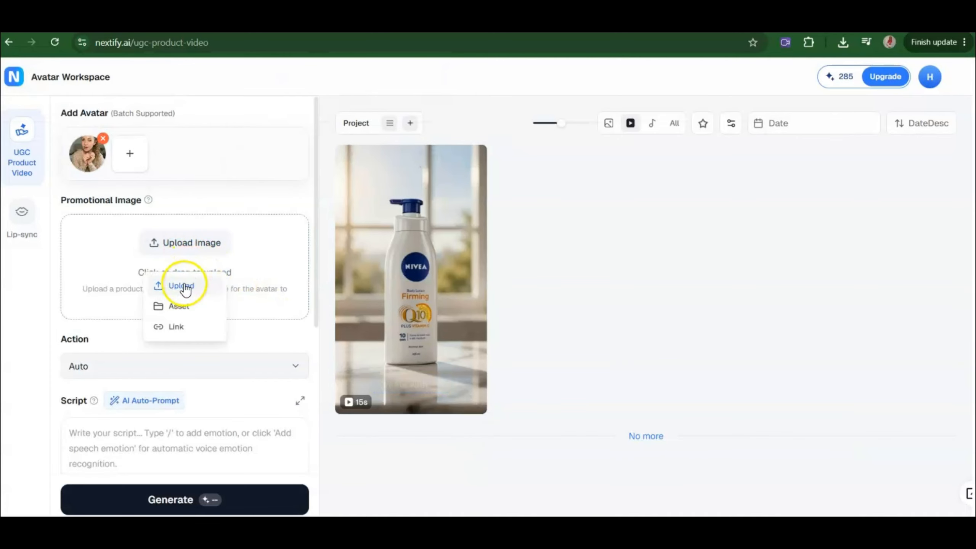
{"action": "left_click", "coordinate": [179, 307]}
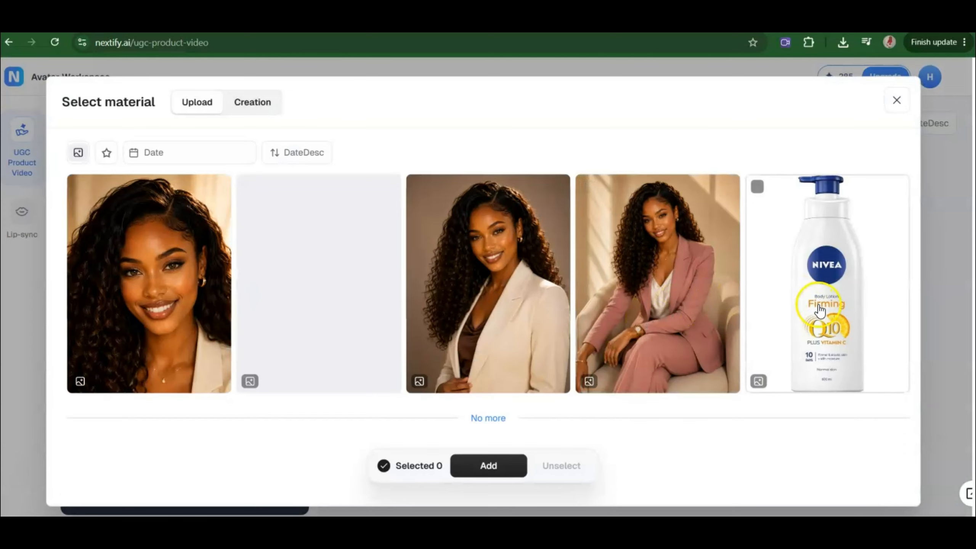
{"action": "left_click", "coordinate": [820, 311]}
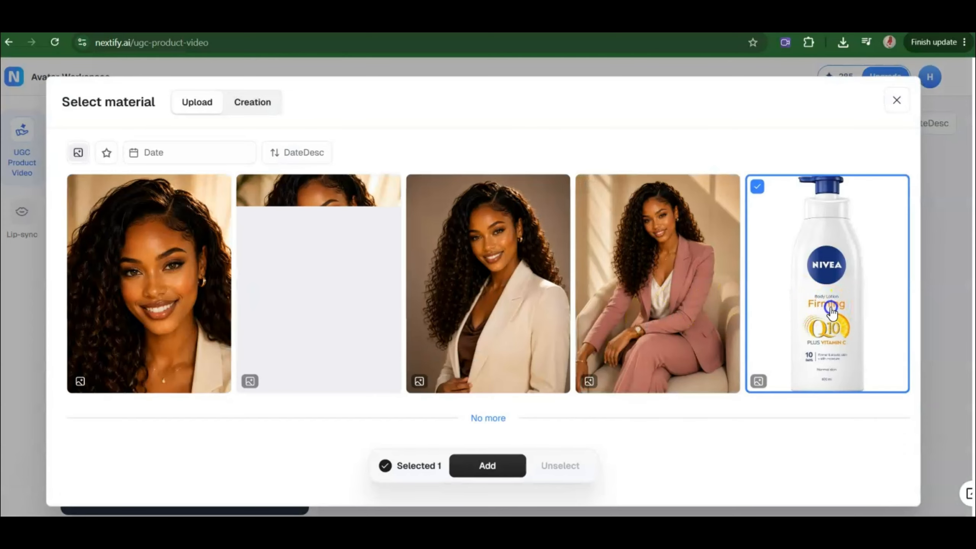
{"action": "left_click", "coordinate": [515, 472]}
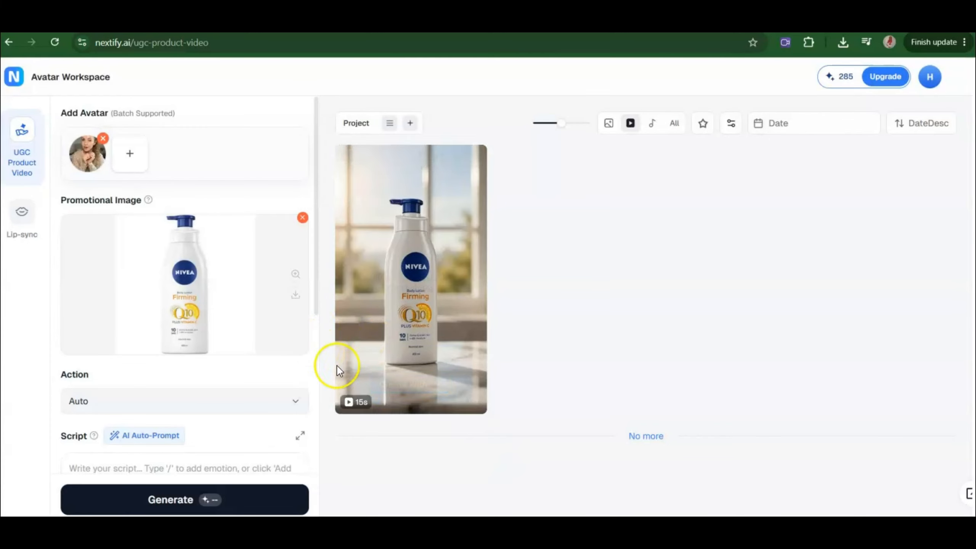
Review the available avatar actions and set the action to One-hand Grip for holding the bottle.
{"action": "scroll", "coordinate": [313, 267], "scroll_direction": "down", "scroll_amount": 5}
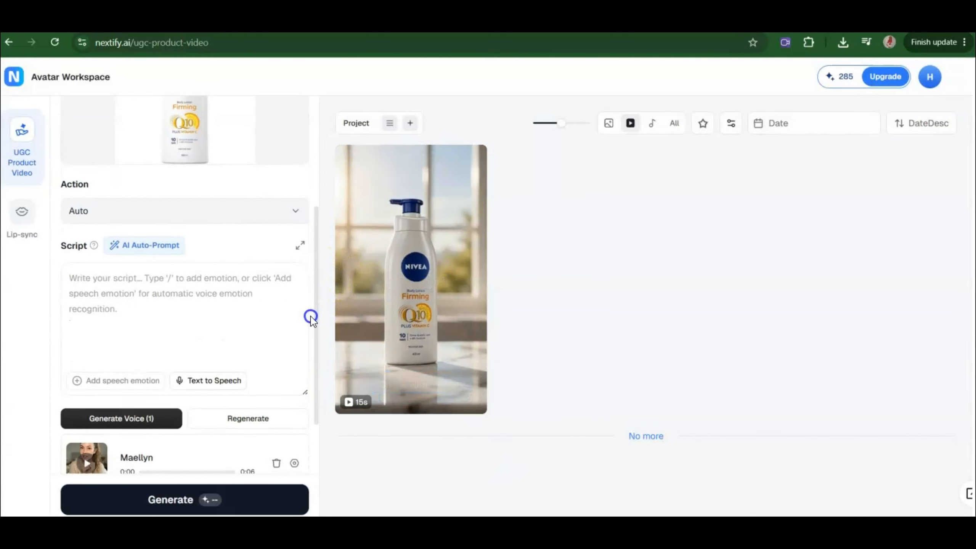
{"action": "left_click", "coordinate": [299, 212]}
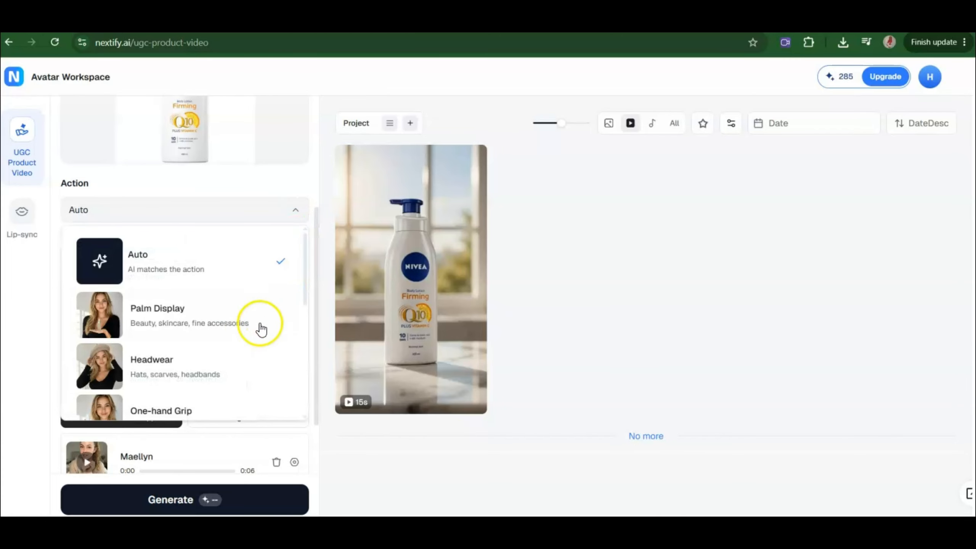
{"action": "left_click_drag", "start_coordinate": [307, 271], "coordinate": [311, 300]}
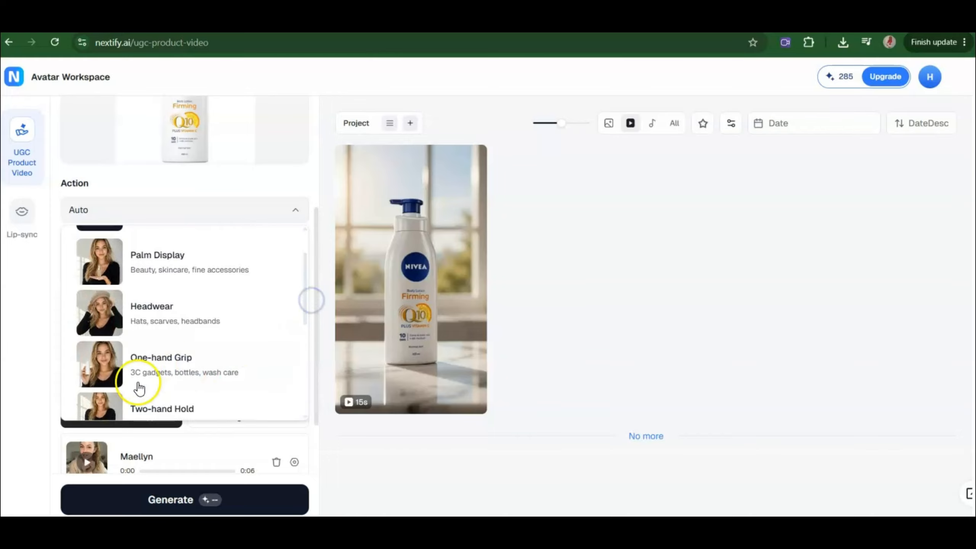
{"action": "left_click", "coordinate": [130, 372]}
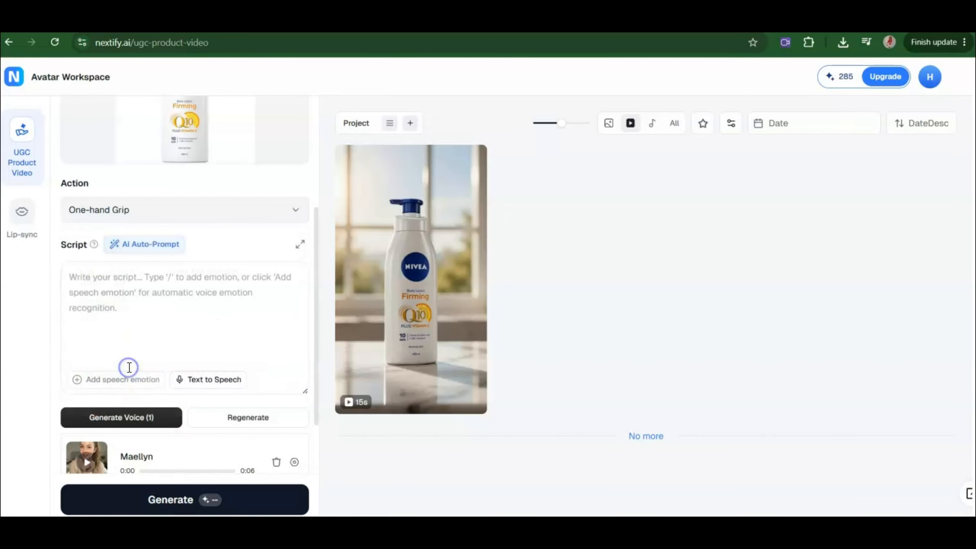
Enter the script from "She says: This is so good, guys, moisturises your skin" to "grab yours now" and preview the actor's voice.
{"action": "left_click", "coordinate": [114, 284]}
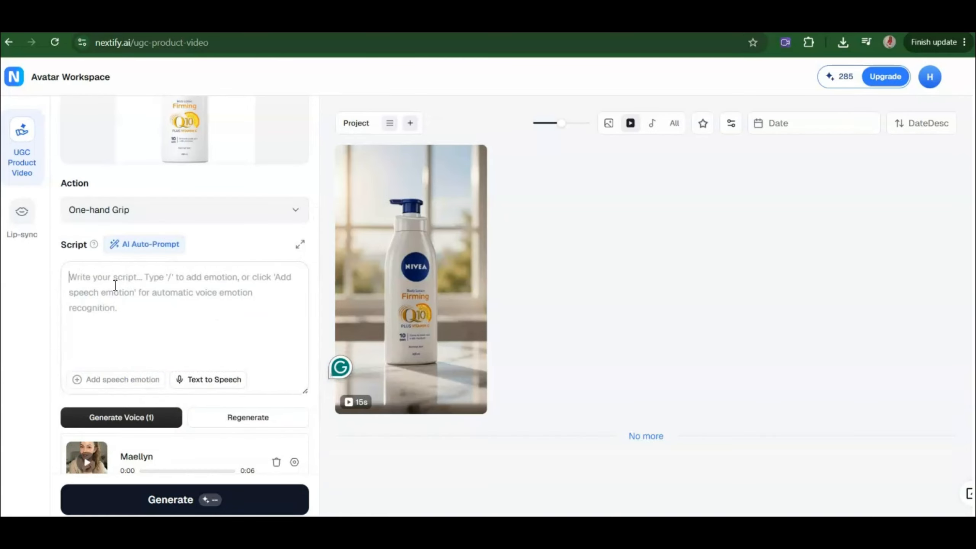
{"action": "left_click", "coordinate": [77, 386]}
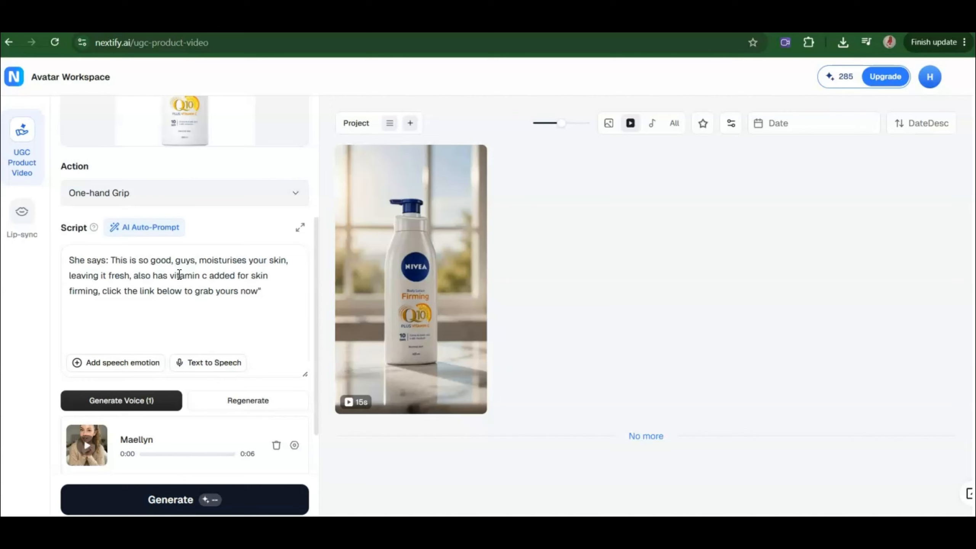
{"action": "left_click_drag", "start_coordinate": [315, 349], "coordinate": [322, 400]}
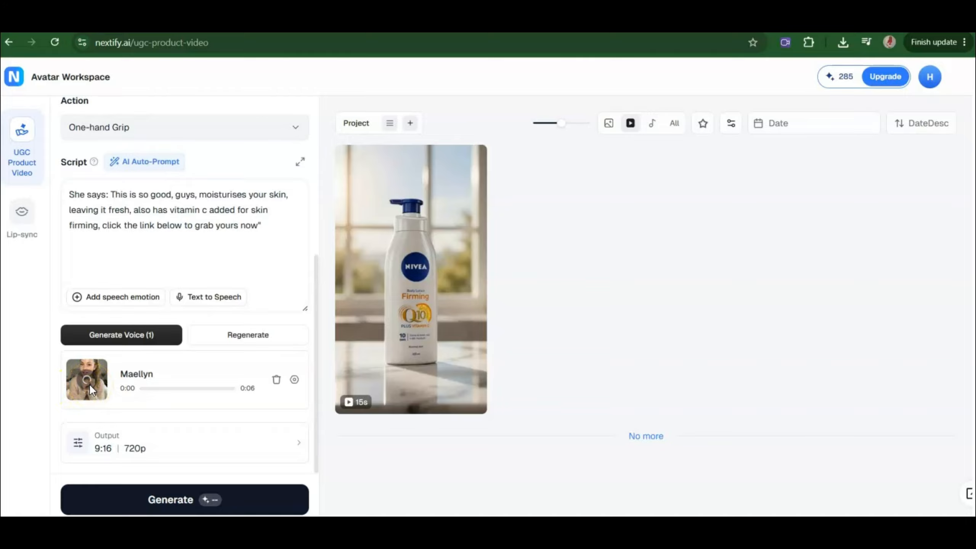
{"action": "left_click", "coordinate": [88, 381]}
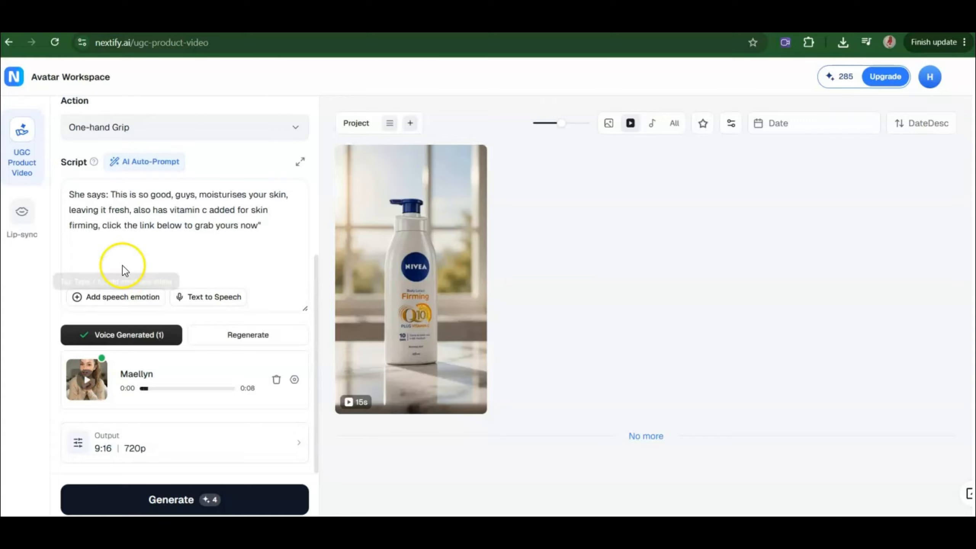
Remove the introductory "She says:" from the beginning of the script so it starts with "This is so good, guys".
{"action": "left_click", "coordinate": [115, 193]}
{"action": "key", "text": "BackSpace"}
{"action": "key", "text": "BackSpace"}
{"action": "key", "text": "BackSpace"}
{"action": "key", "text": "BackSpace"}
{"action": "key", "text": "BackSpace"}
{"action": "key", "text": "BackSpace"}
{"action": "key", "text": "BackSpace"}
{"action": "key", "text": "BackSpace"}
{"action": "key", "text": "BackSpace"}
{"action": "key", "text": "BackSpace"}
{"action": "key", "text": "BackSpace"}
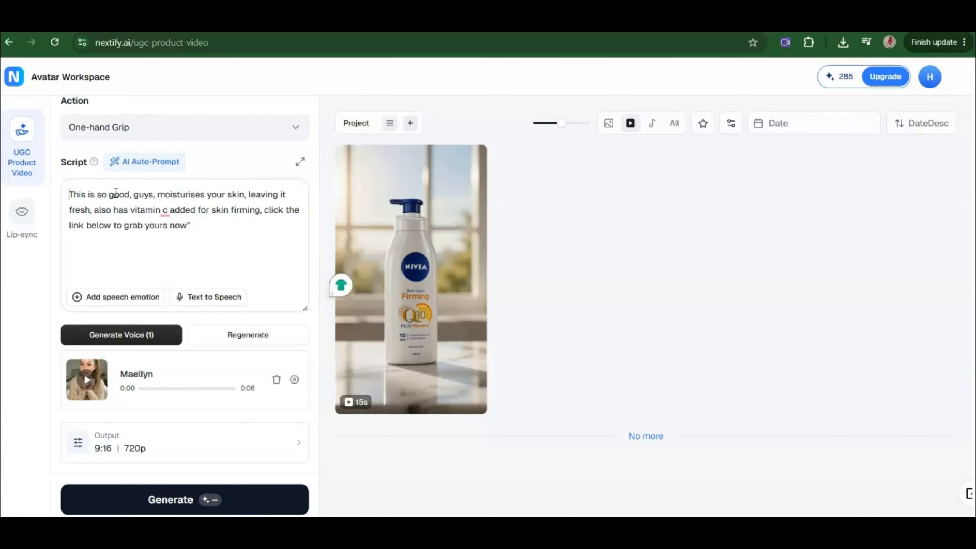
Generate the voice from the edited script and create the UGC product video at 9:16 and 720p.
{"action": "left_click", "coordinate": [289, 444]}
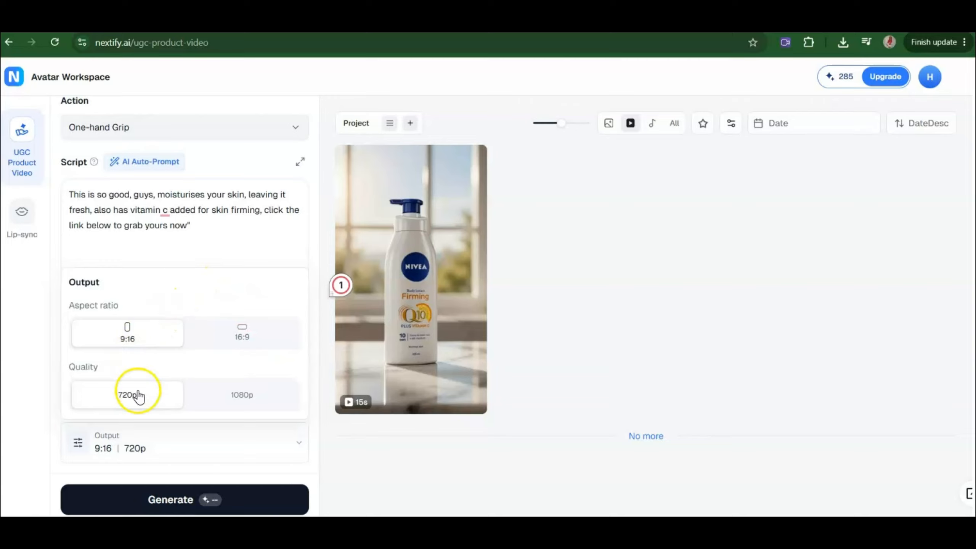
{"action": "left_click", "coordinate": [288, 462]}
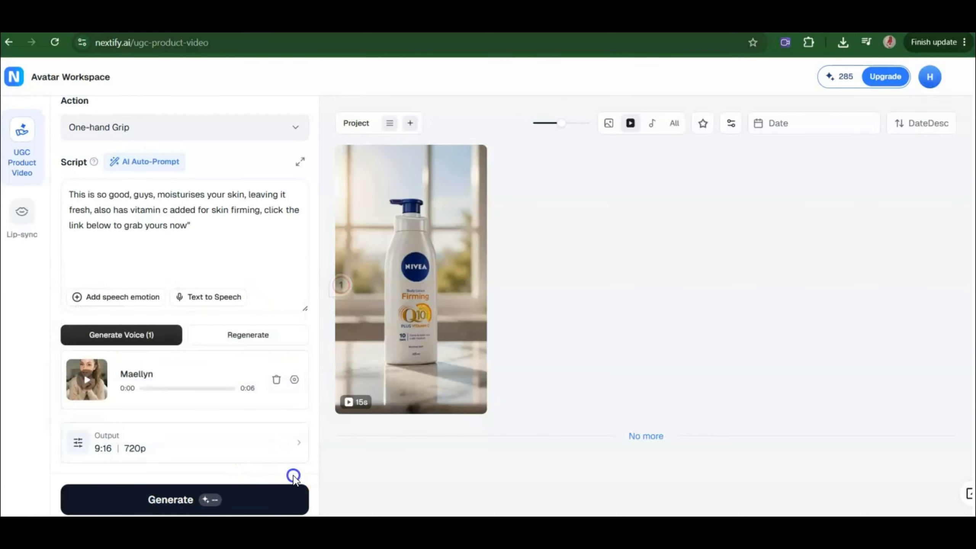
{"action": "left_click", "coordinate": [131, 341]}
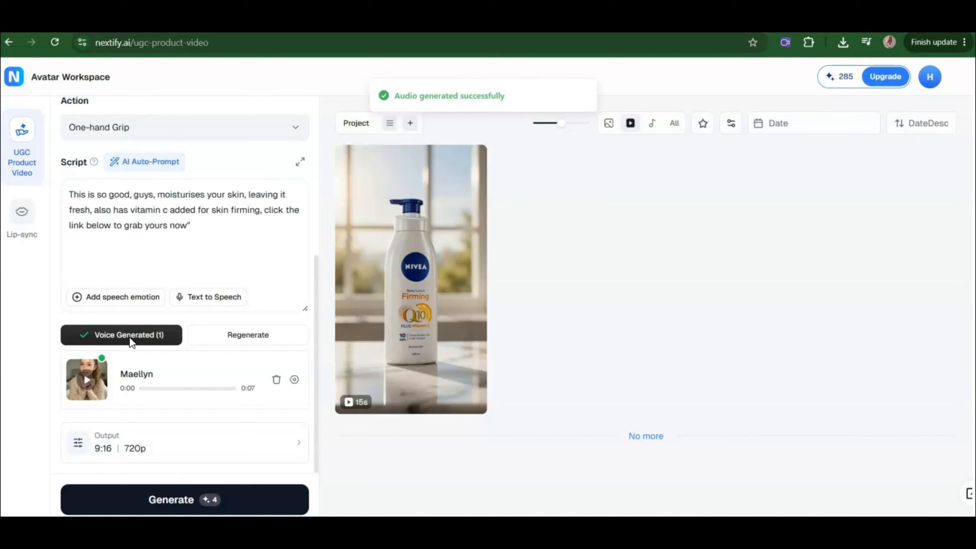
{"action": "left_click", "coordinate": [186, 506]}
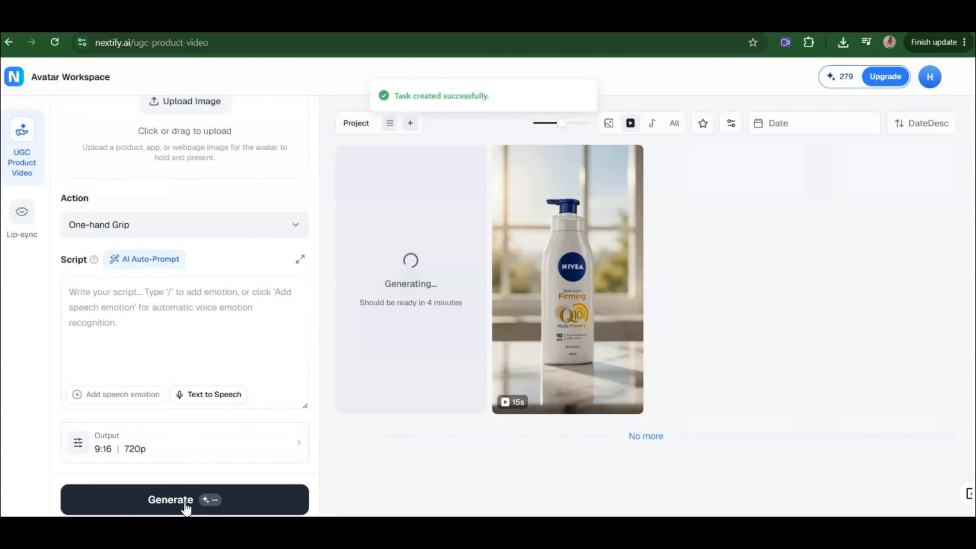